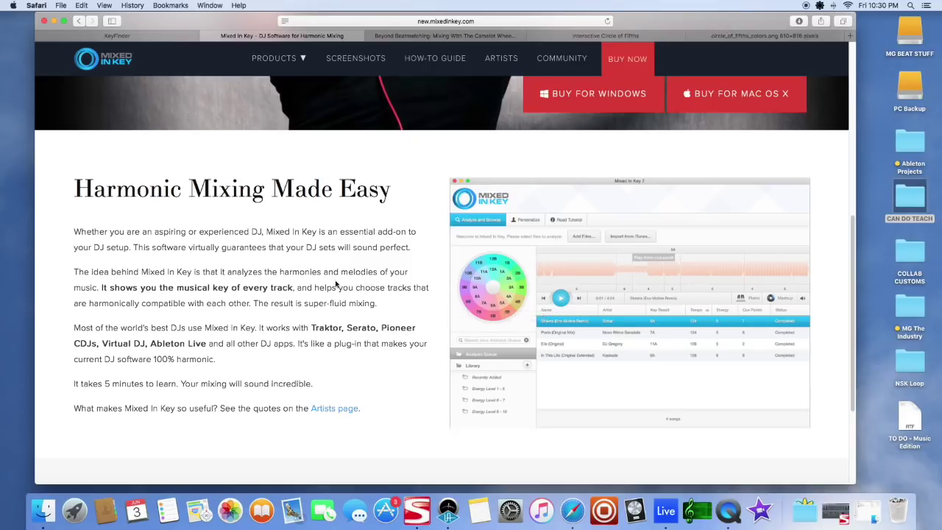
Step: Review the Mixed In Key product page and the Camelot Wheel article on compatible keys, and return to the KeyFinder page
scroll(343, 280, down, 5)
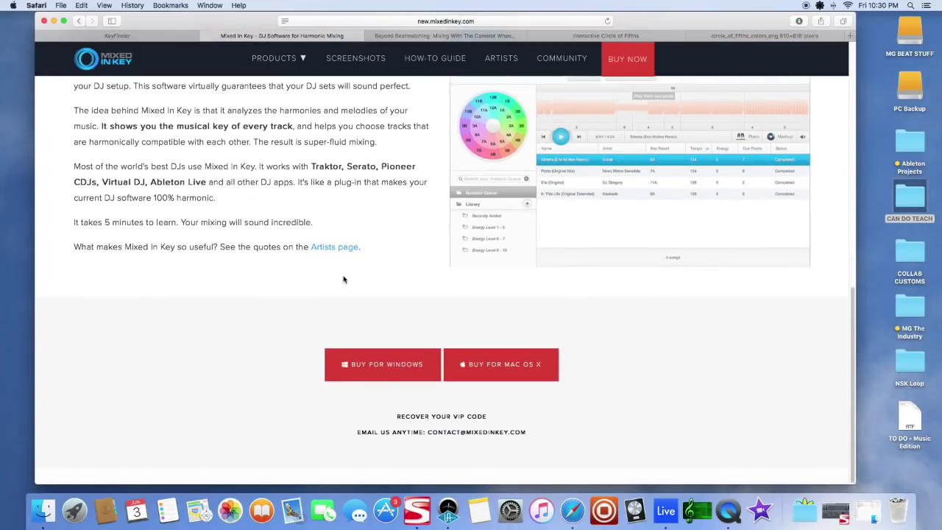
scroll(343, 279, up, 10)
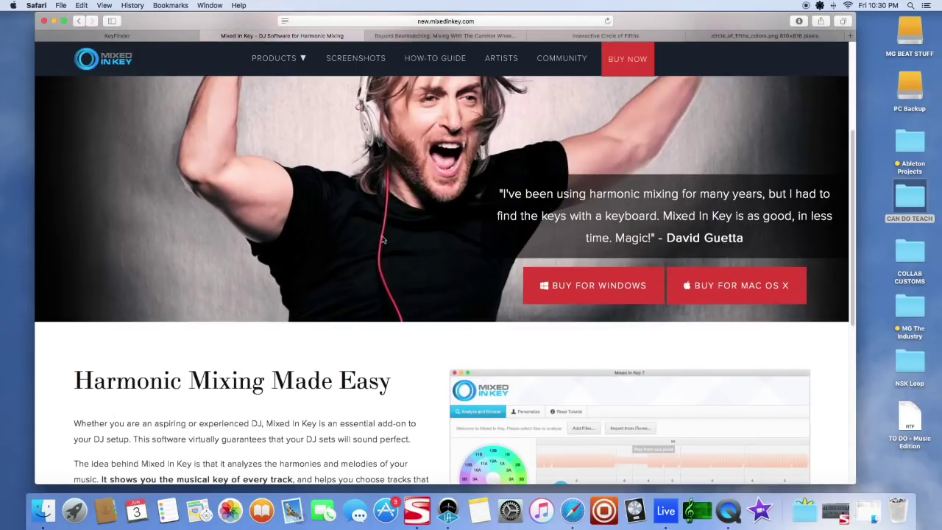
click(422, 37)
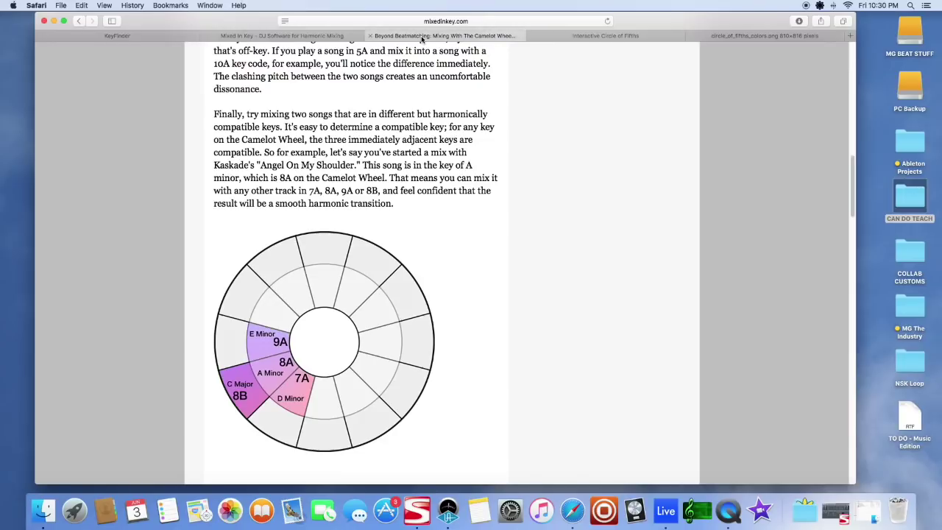
scroll(437, 139, up, 10)
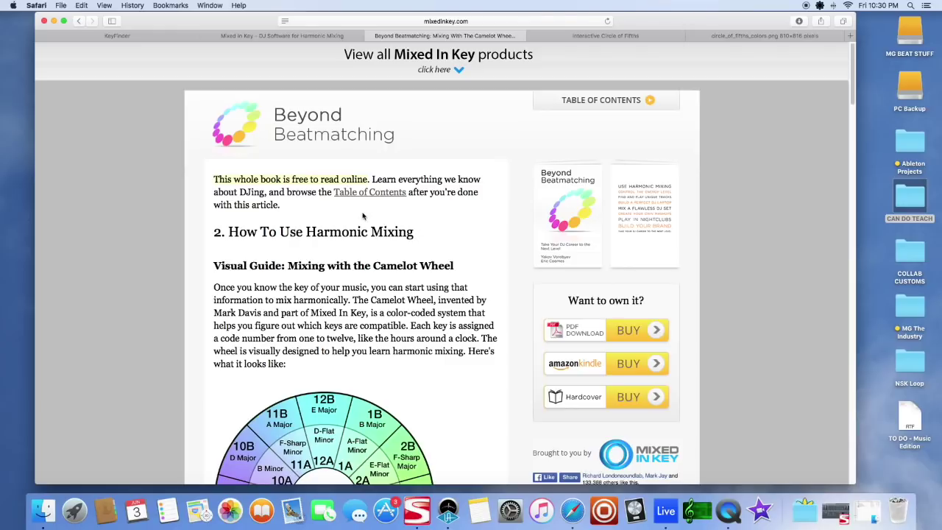
scroll(402, 233, down, 1)
scroll(400, 234, down, 15)
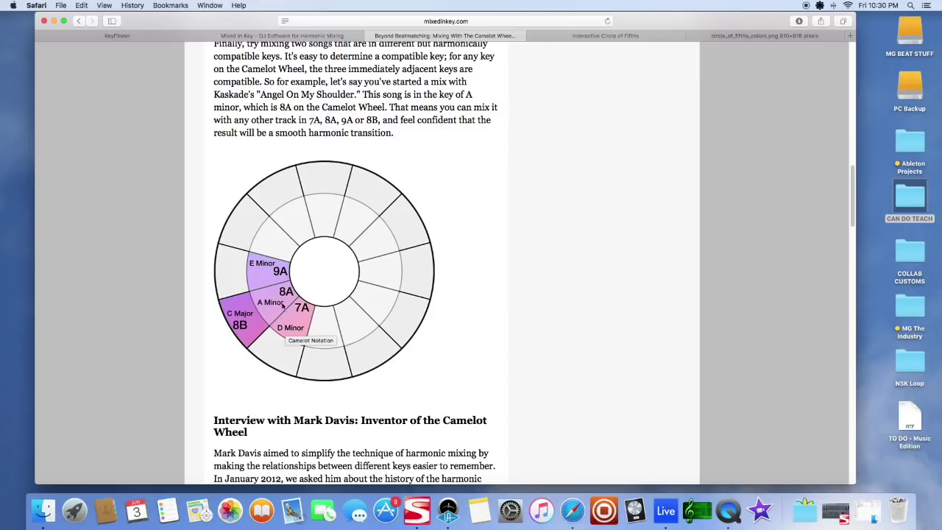
click(167, 37)
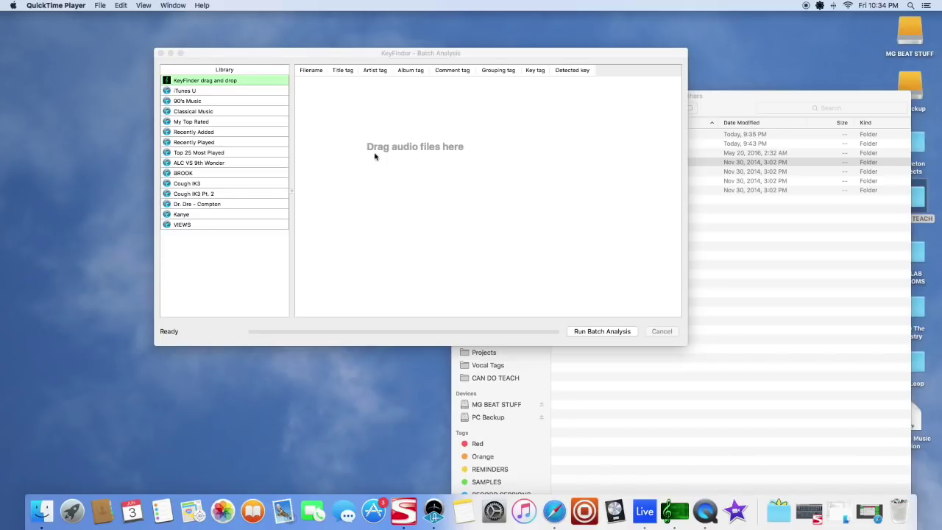
Step: Switch to KeyFinder, open its preferences and go through the custom key code fields from Bb to E
click(311, 57)
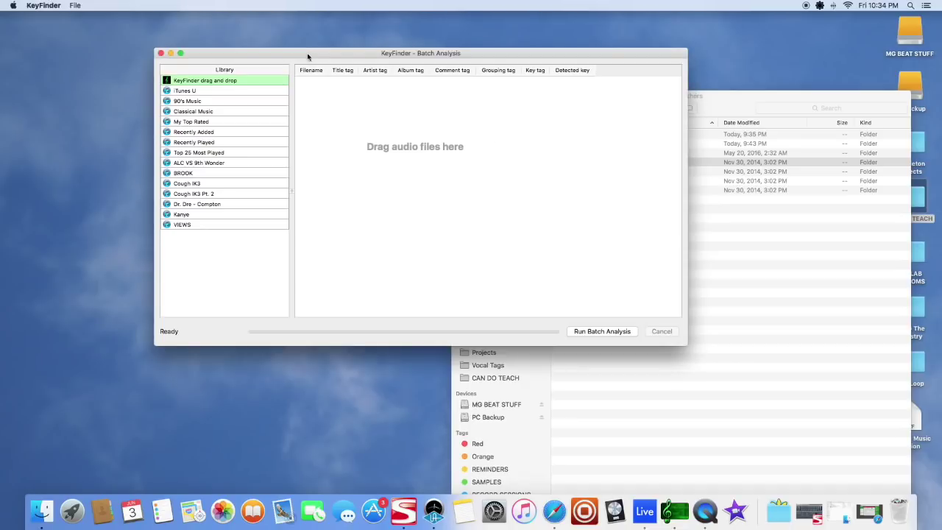
click(32, 6)
click(45, 32)
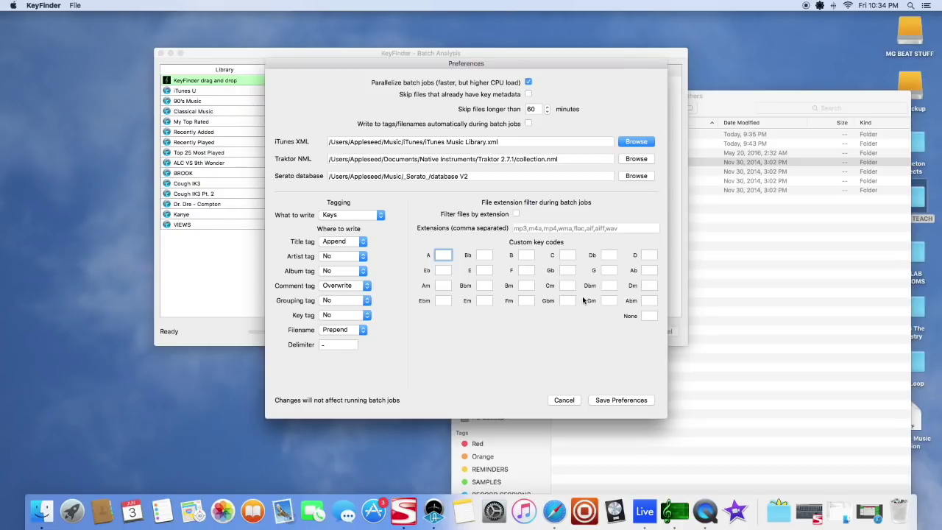
click(485, 256)
click(528, 256)
click(574, 256)
click(609, 255)
click(649, 255)
click(648, 270)
click(609, 270)
click(568, 270)
click(526, 270)
click(482, 271)
Step: Examine the options for what to write and for the filename tag, and close the preferences without saving
click(365, 216)
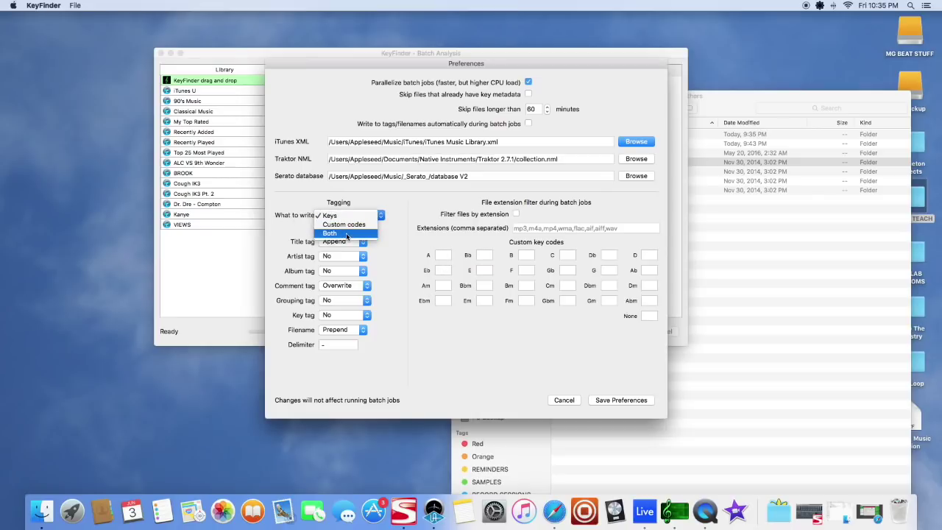
click(386, 242)
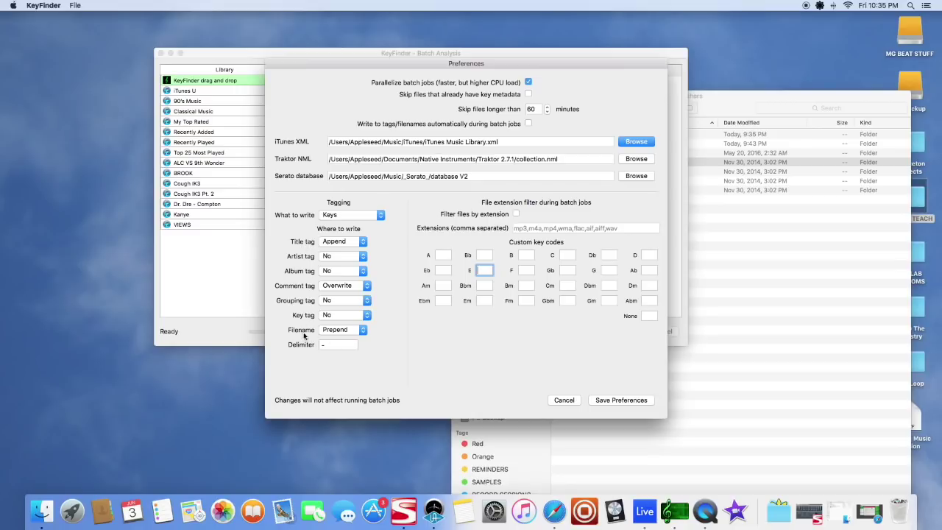
click(350, 335)
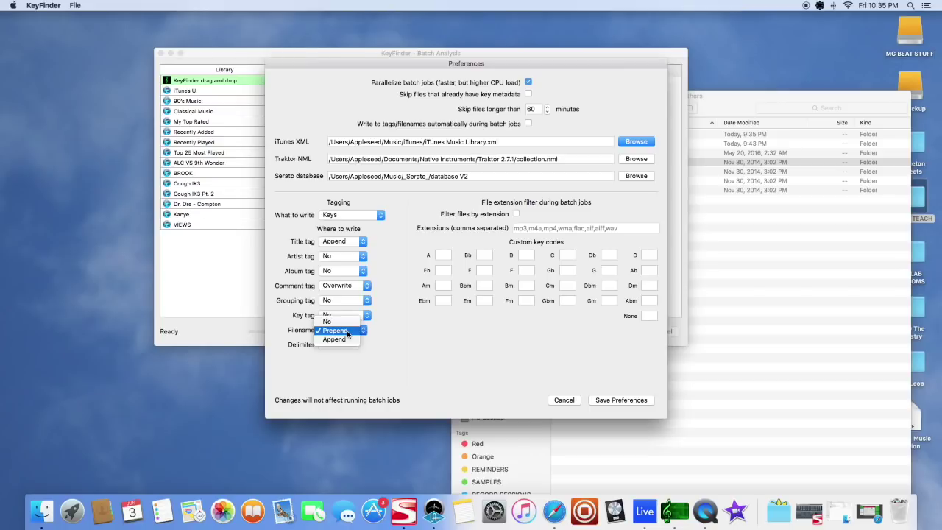
click(415, 345)
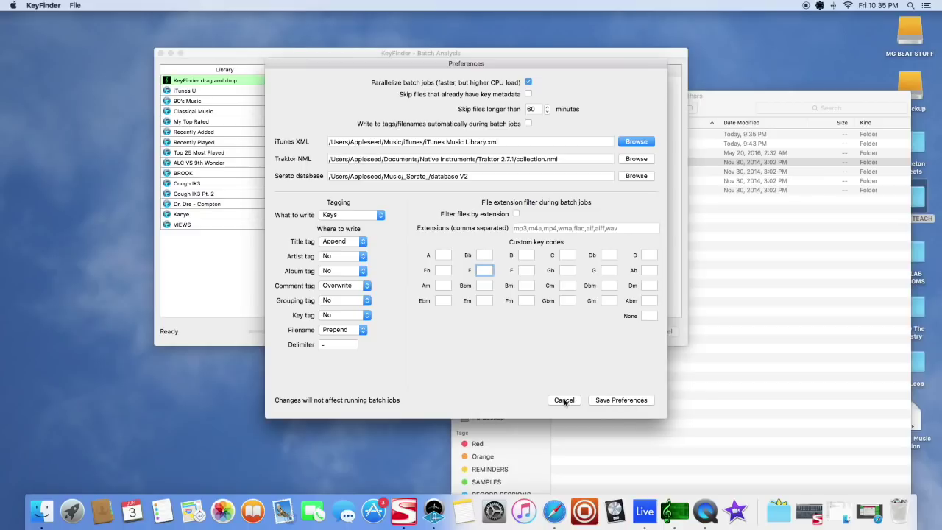
click(564, 401)
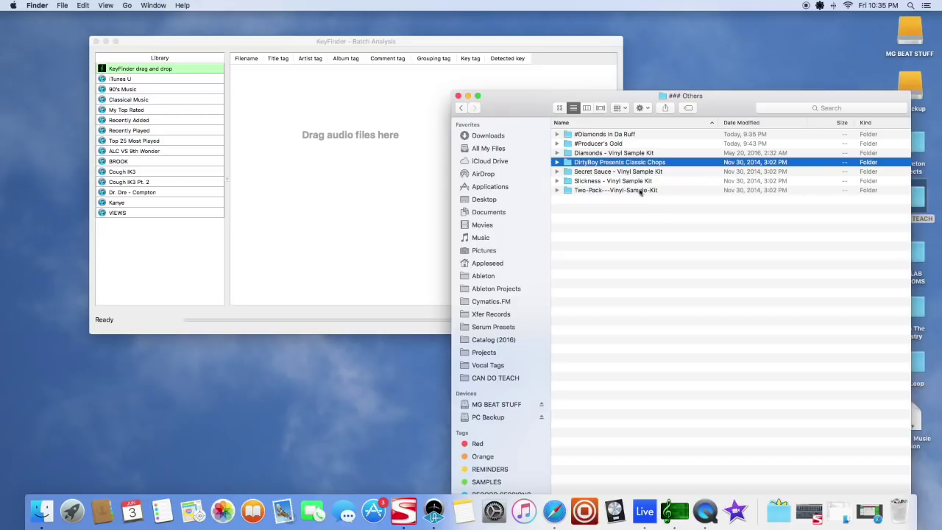
Step: Add all files from the DirtyBoy Presents Classic Chops folder to KeyFinder and run the batch analysis
click(558, 163)
double_click(630, 162)
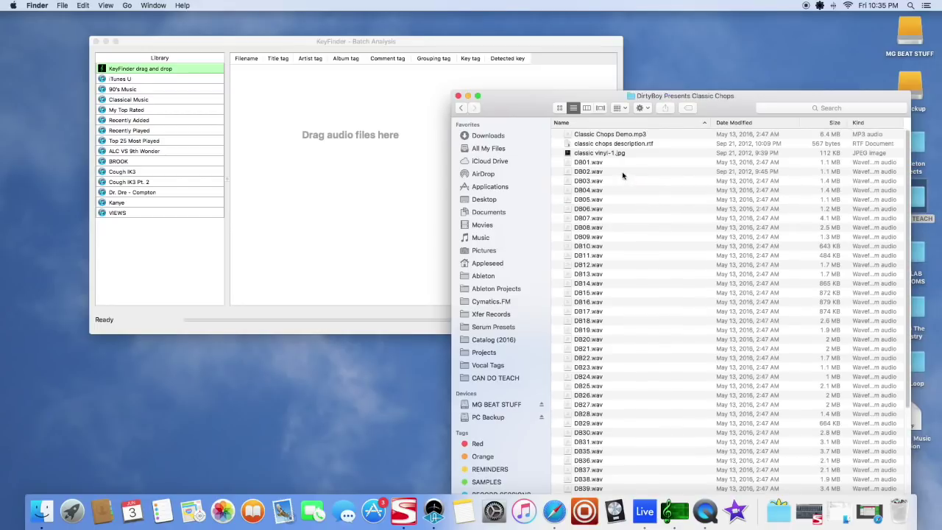
click(601, 191)
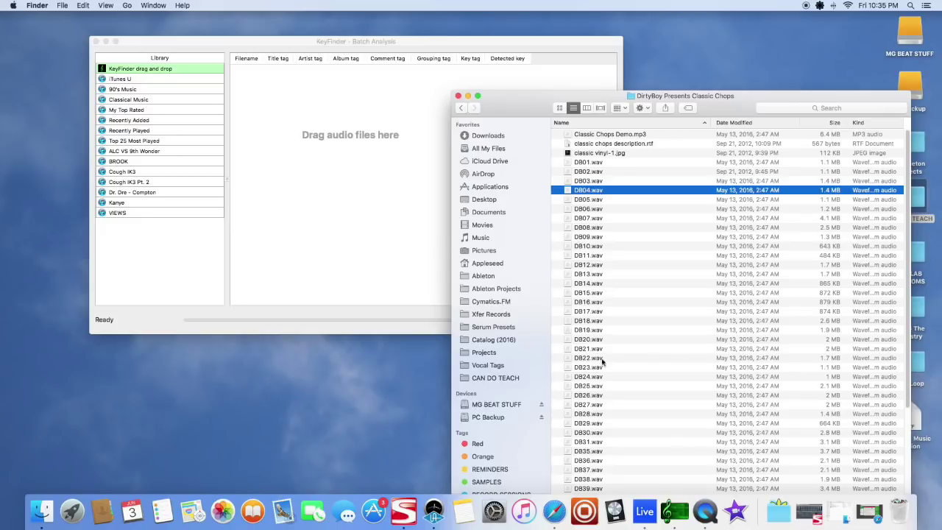
key(super+a)
drag(596, 257, 364, 209)
click(356, 313)
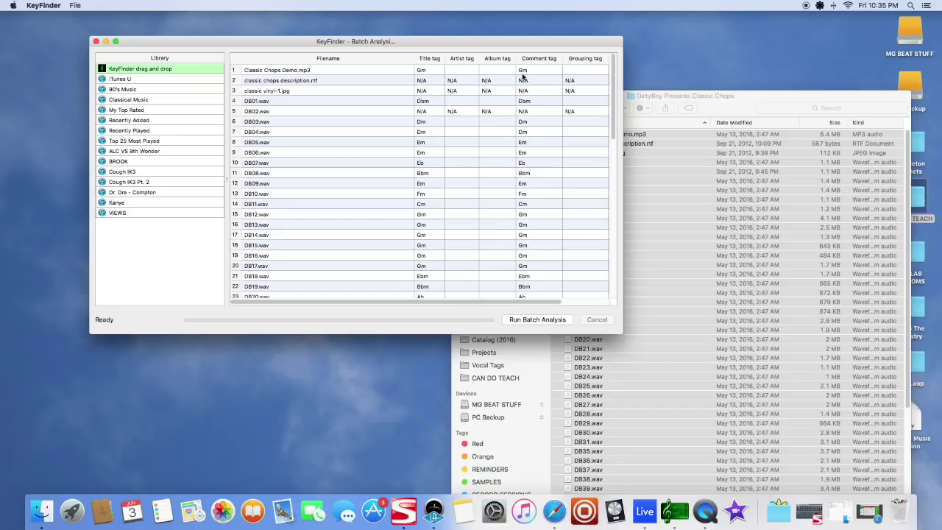
click(531, 322)
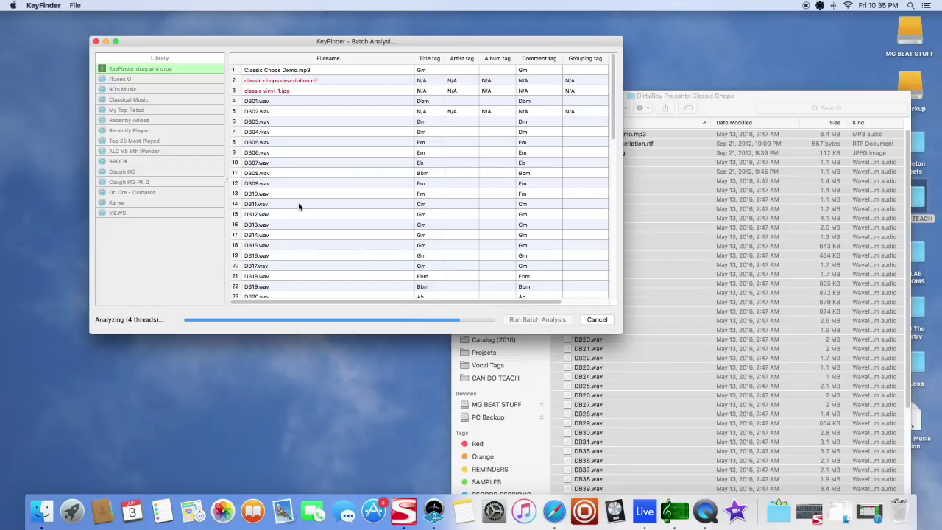
Step: Write the detected keys to all listed files and check the filenames in the DirtyBoy Presents Classic Chops folder
click(263, 144)
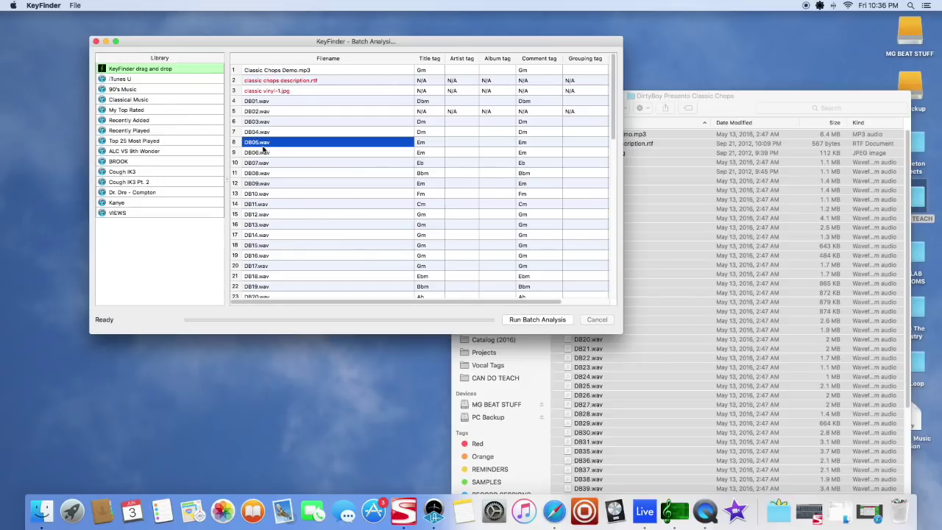
key(super+a)
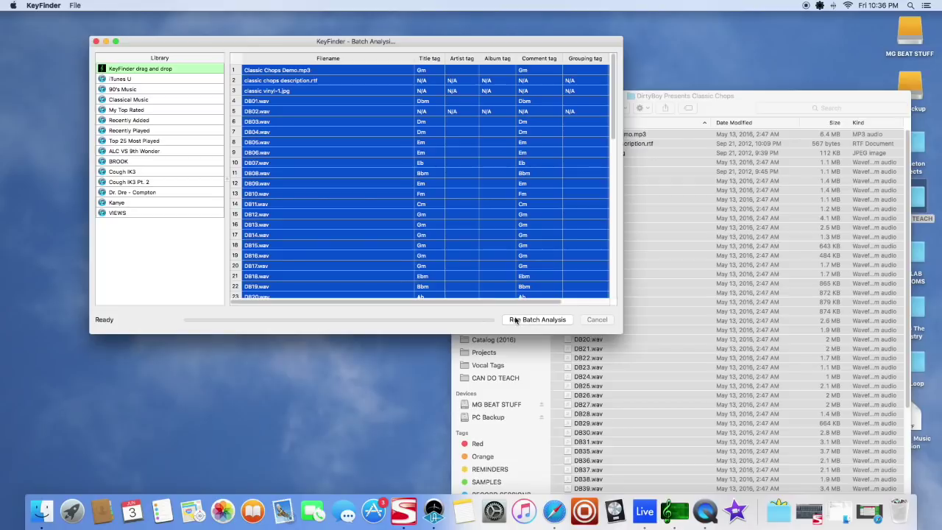
right_click(252, 187)
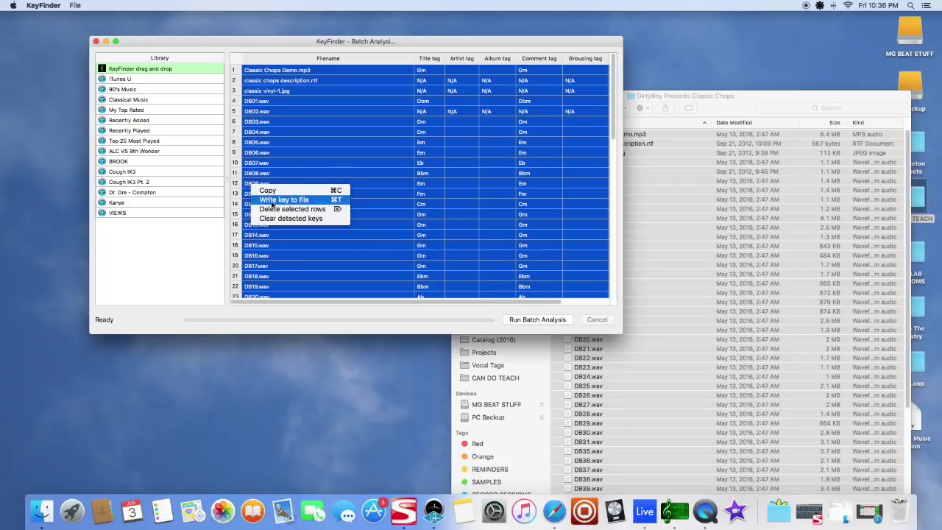
click(272, 203)
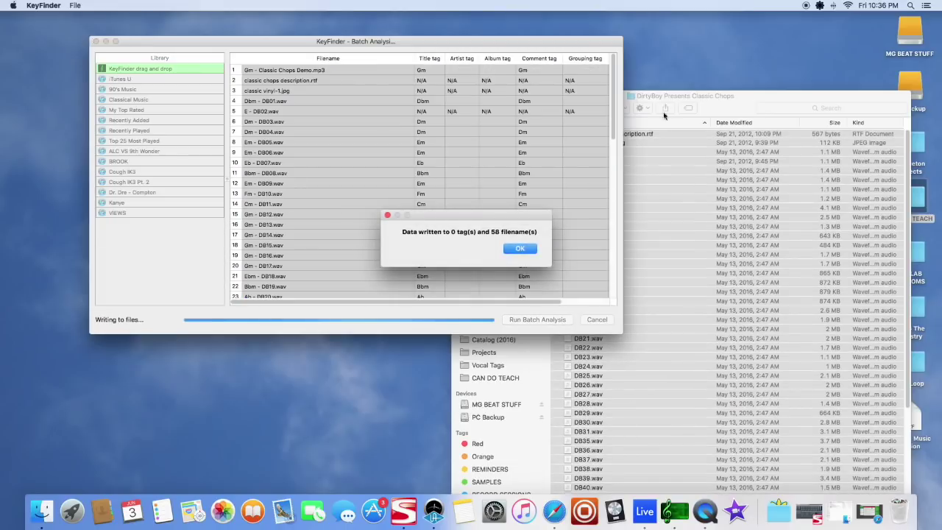
click(518, 248)
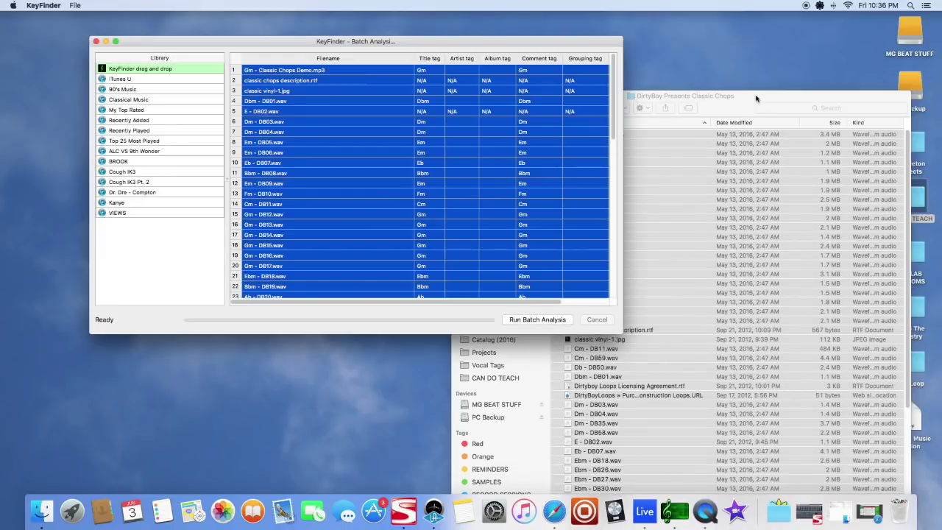
click(752, 97)
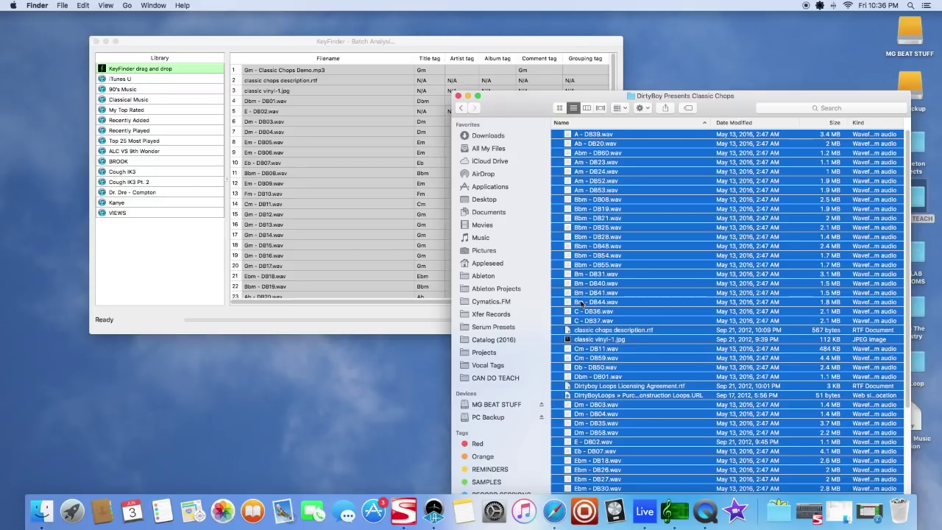
scroll(580, 301, down, 10)
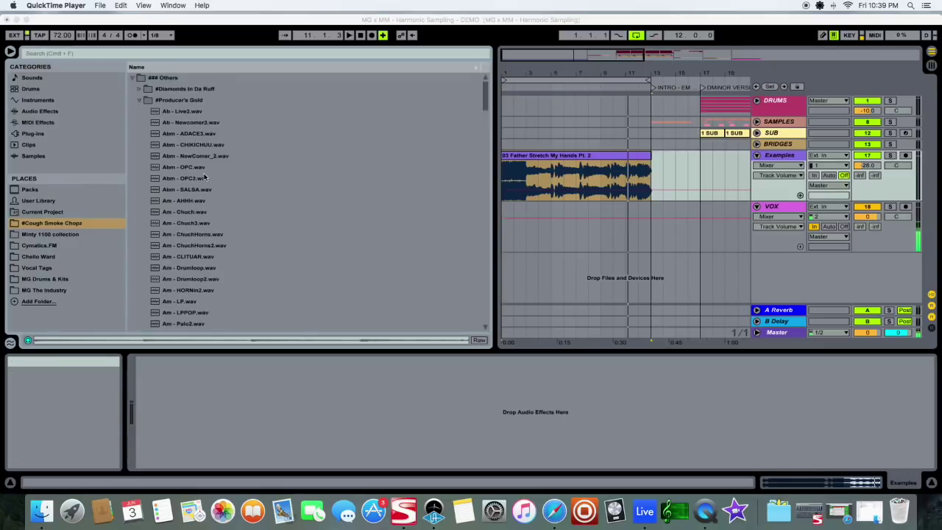
Step: In Ableton Live's browser, collapse the #Producer's Gold folder and expand DirtyBoy Presents Classic Chops
click(146, 100)
click(139, 100)
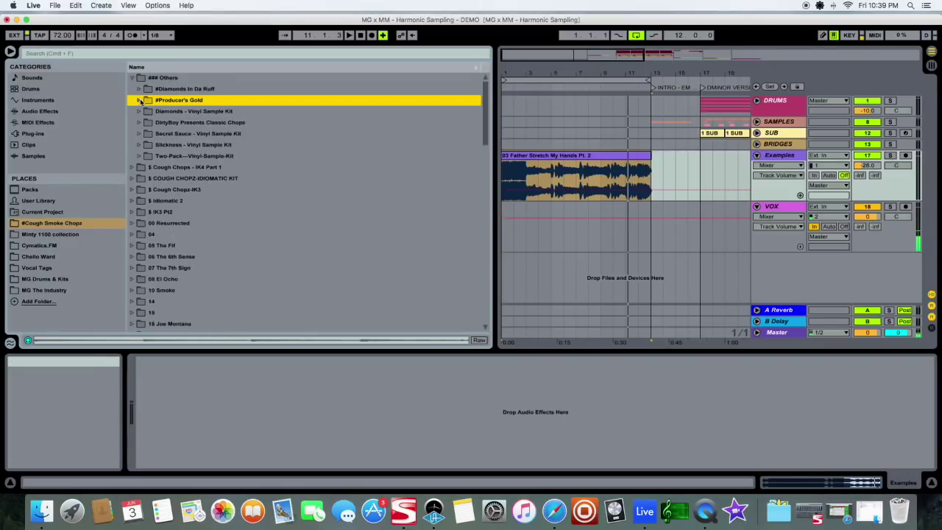
click(139, 111)
click(139, 111)
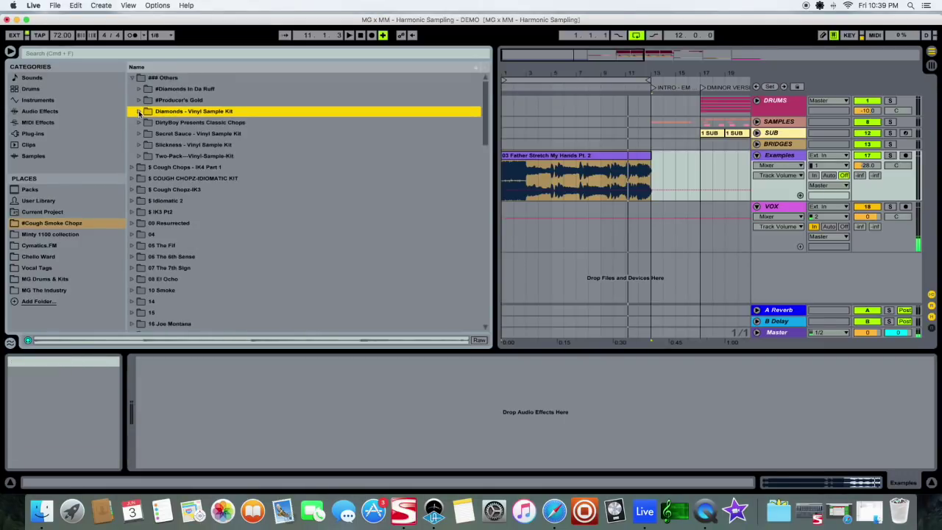
click(138, 122)
click(139, 111)
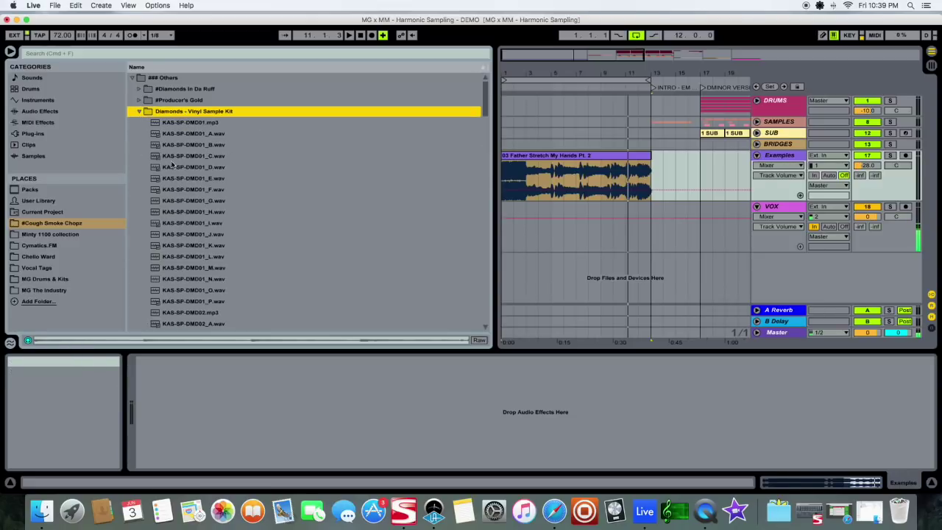
click(139, 111)
click(139, 122)
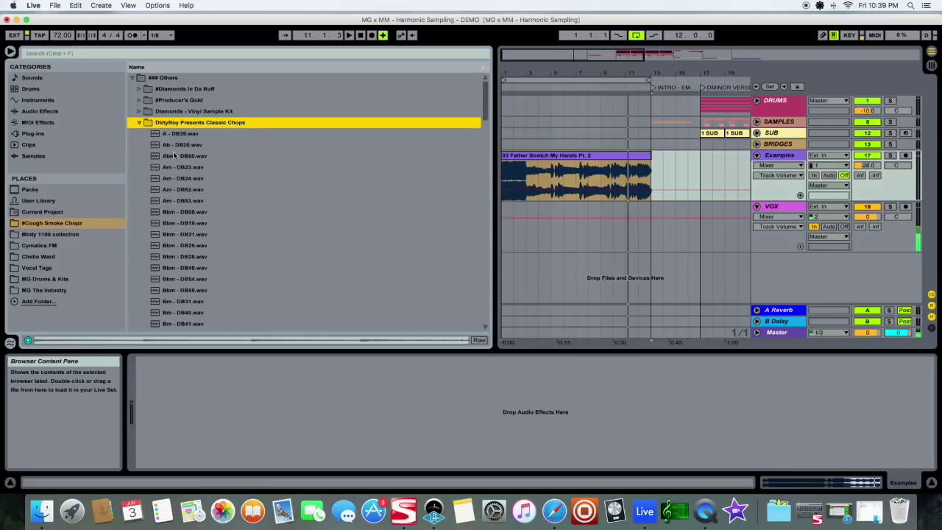
Step: Look through the key-labelled samples in the DirtyBoy Presents Classic Chops folder and preview Am - DB23.wav
scroll(207, 184, down, 3)
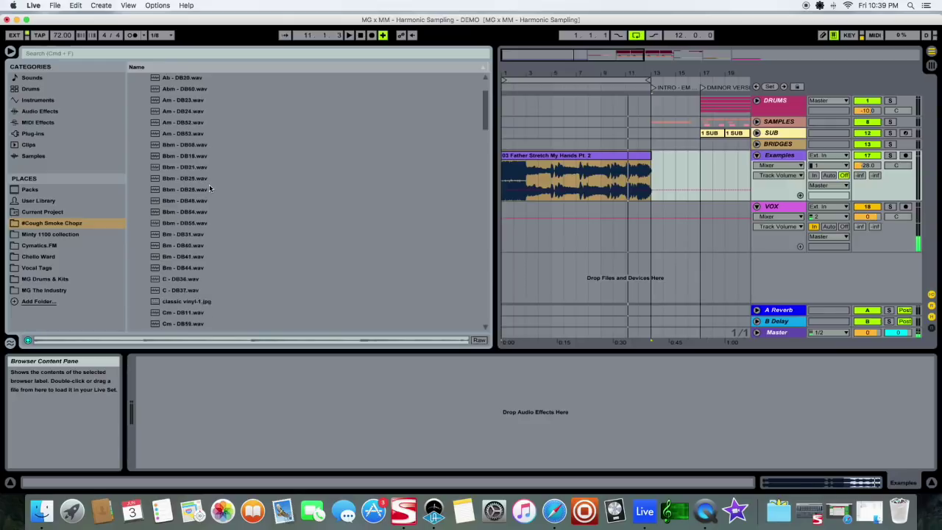
scroll(212, 176, down, 2)
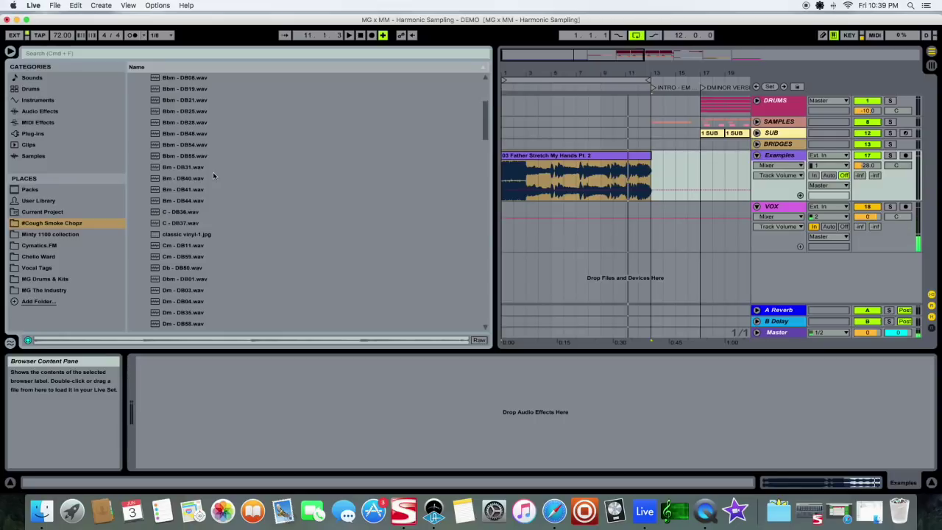
scroll(209, 169, up, 4)
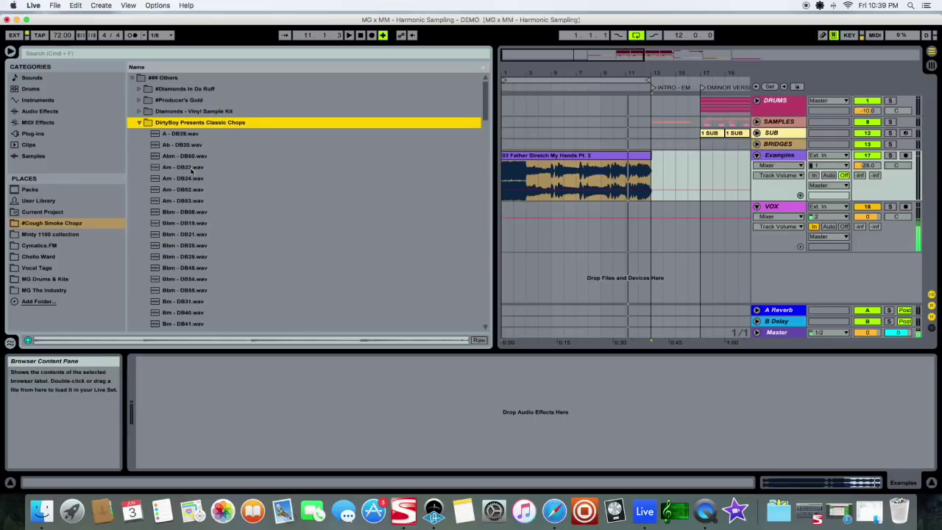
click(191, 170)
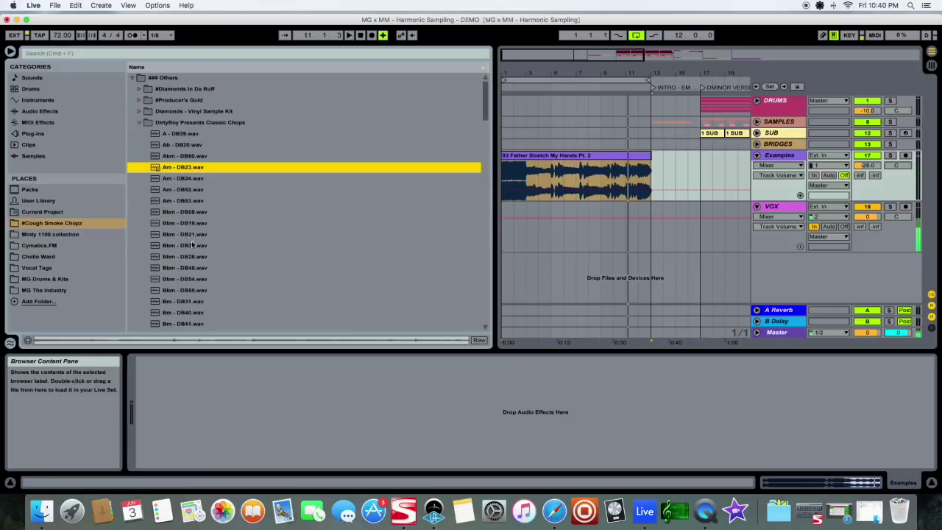
scroll(177, 251, down, 5)
scroll(186, 245, up, 3)
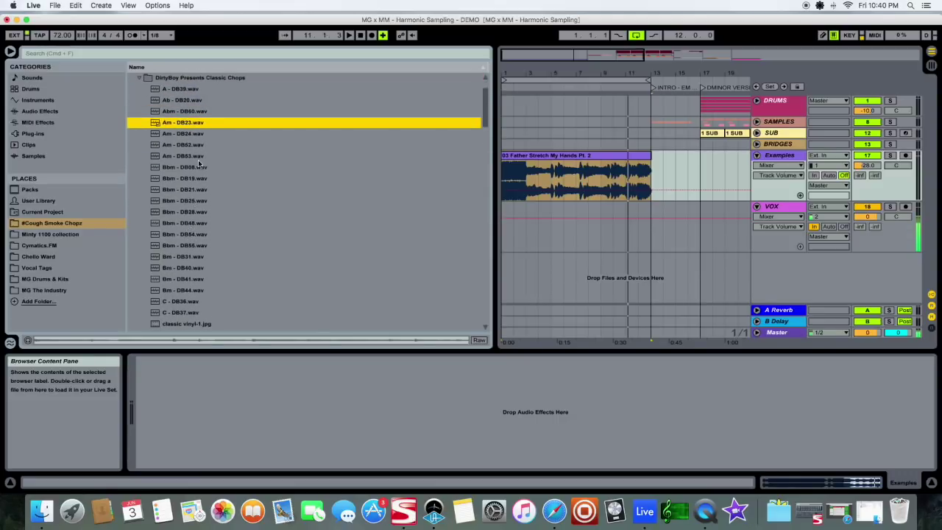
Step: Switch to Safari and check the keys compatible with A minor on the Camelot Wheel in the Beyond Beatmatching article
click(553, 511)
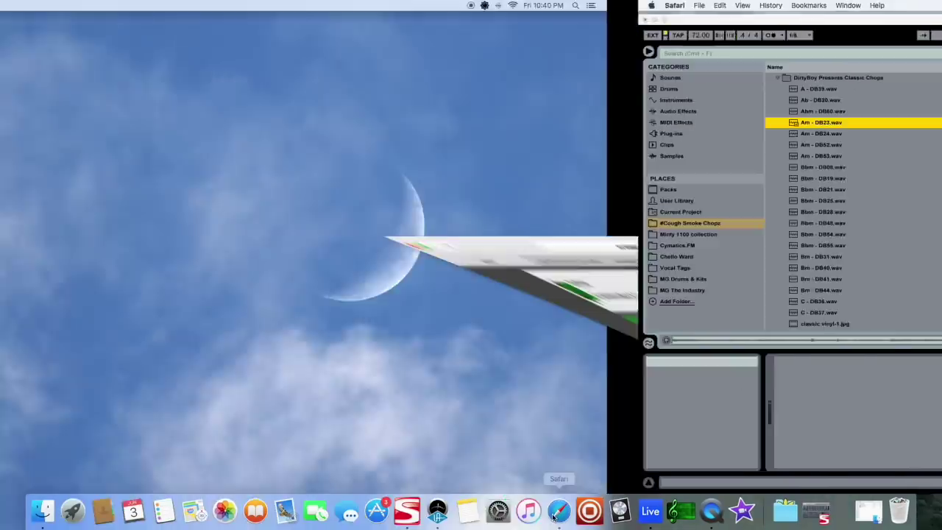
click(449, 35)
scroll(330, 244, down, 2)
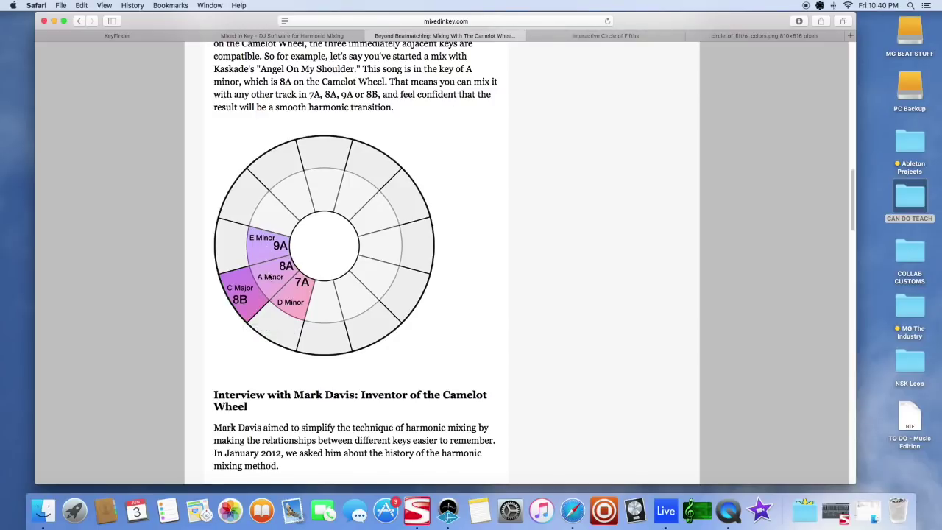
Step: Open the Interactive Circle of Fifths page and display the circle for tonic C in Major / Ionian mode
click(609, 36)
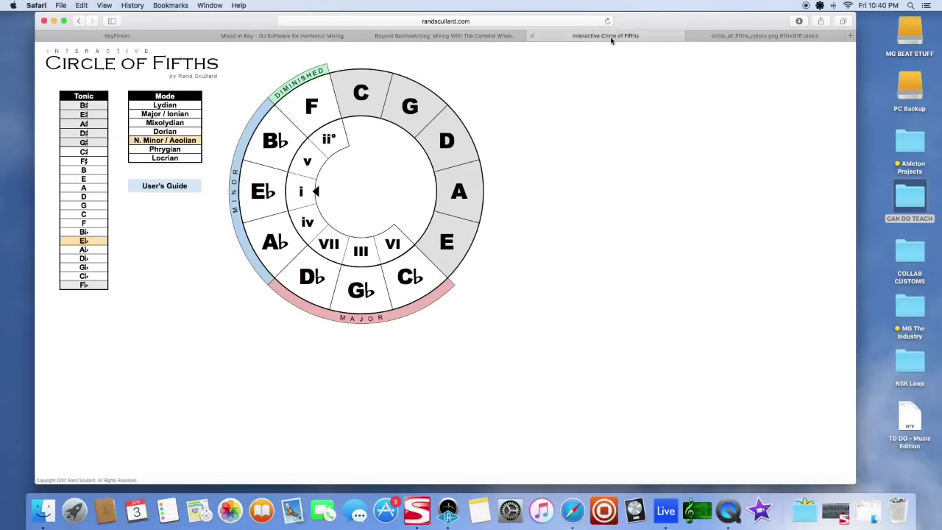
click(89, 214)
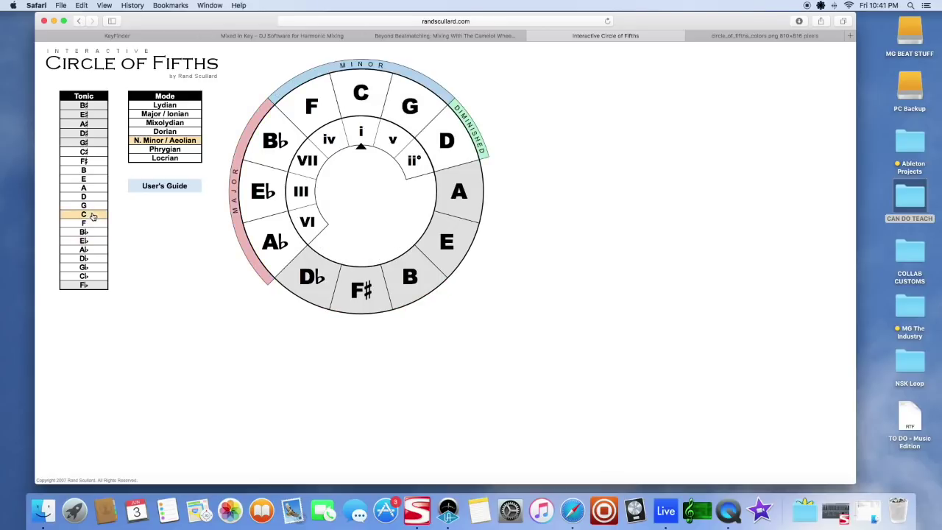
click(184, 114)
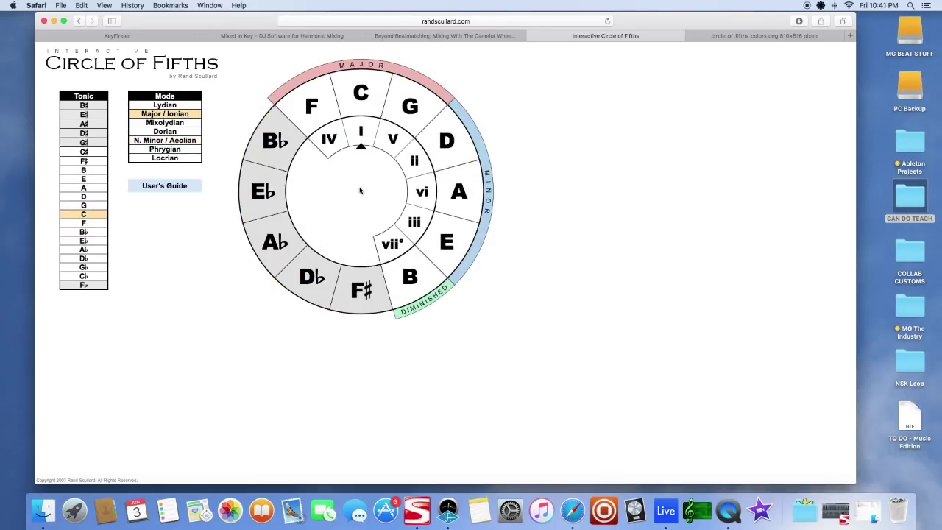
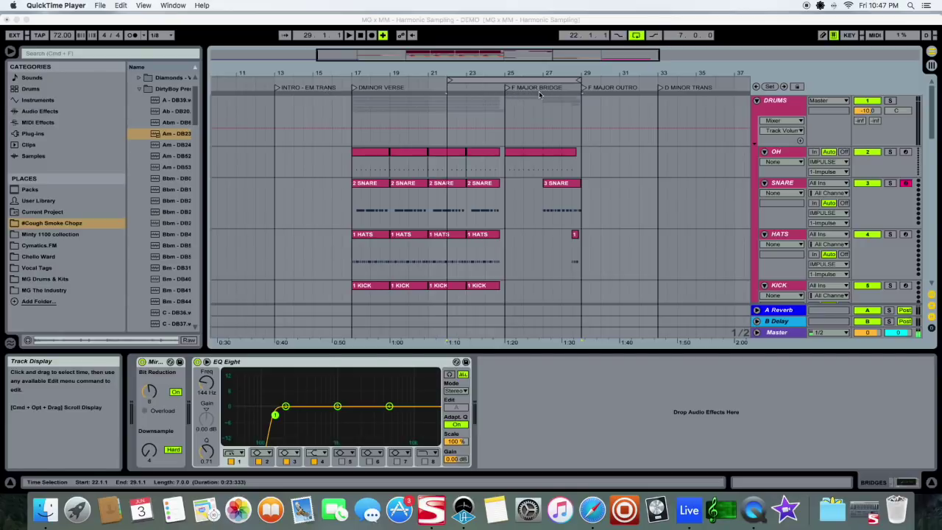
Step: Switch to Ableton Live and look over the arrangement's sections and tracks from the D minor verse to the D minor transition
click(581, 58)
drag(569, 57, 614, 57)
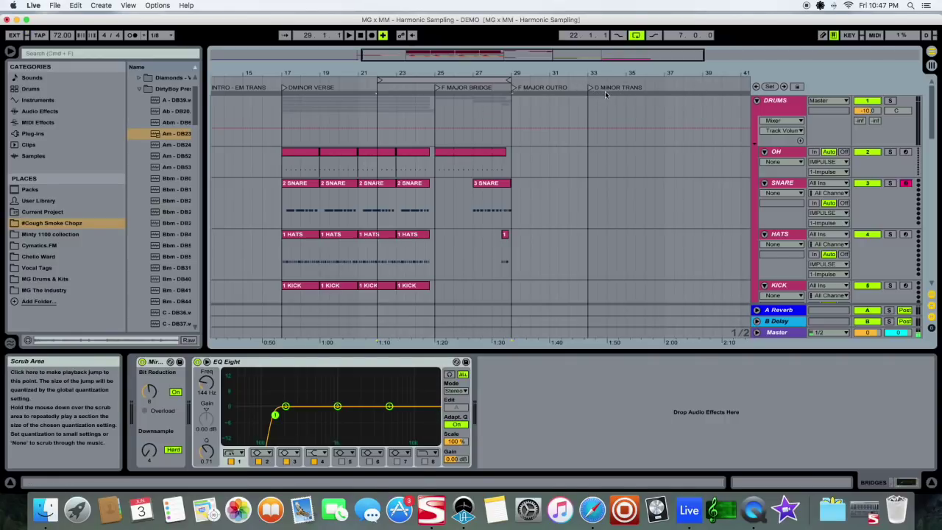
mouse_move(482, 55)
mouse_down()
mouse_move(482, 34)
mouse_move(482, 51)
mouse_up()
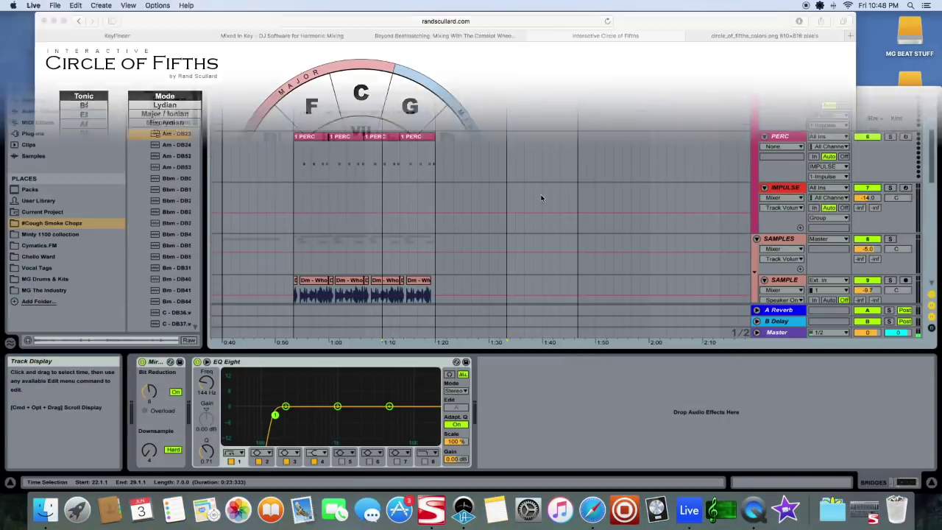
scroll(502, 193, down, 5)
scroll(502, 193, up, 4)
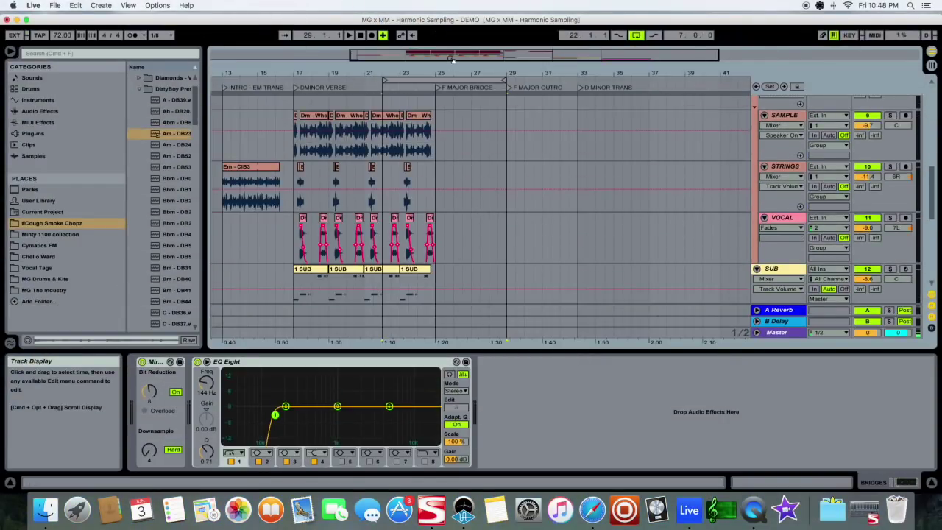
Step: Inspect the sample settings of the intro's Em - CIB3 clip and of its first chopped clip in the D minor verse
drag(452, 57, 374, 66)
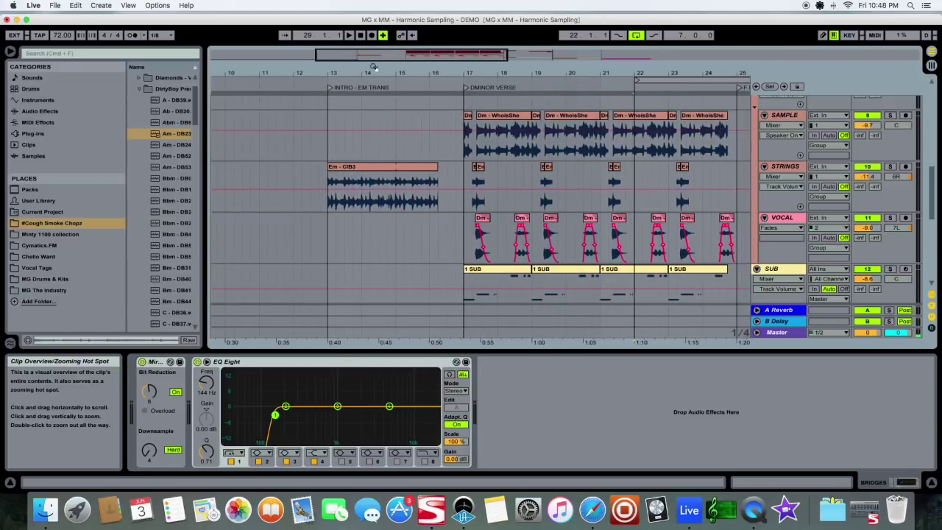
click(363, 167)
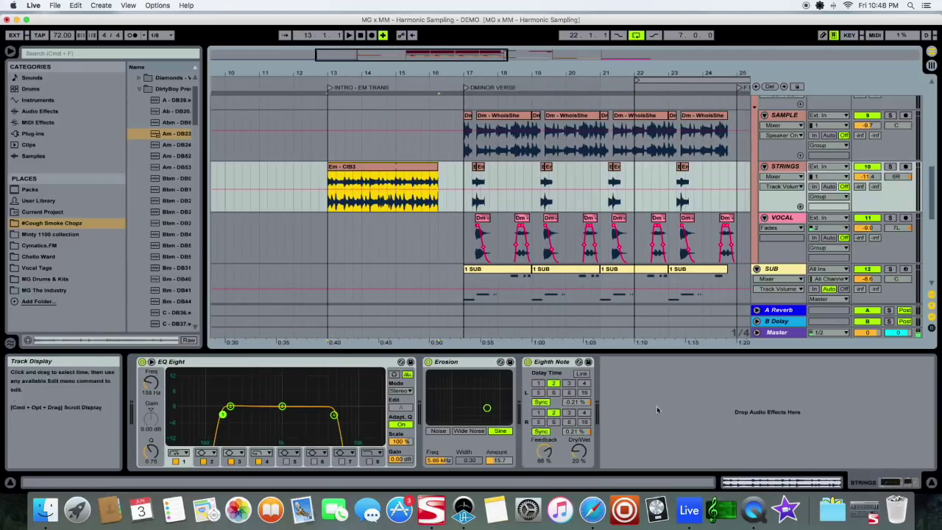
click(766, 482)
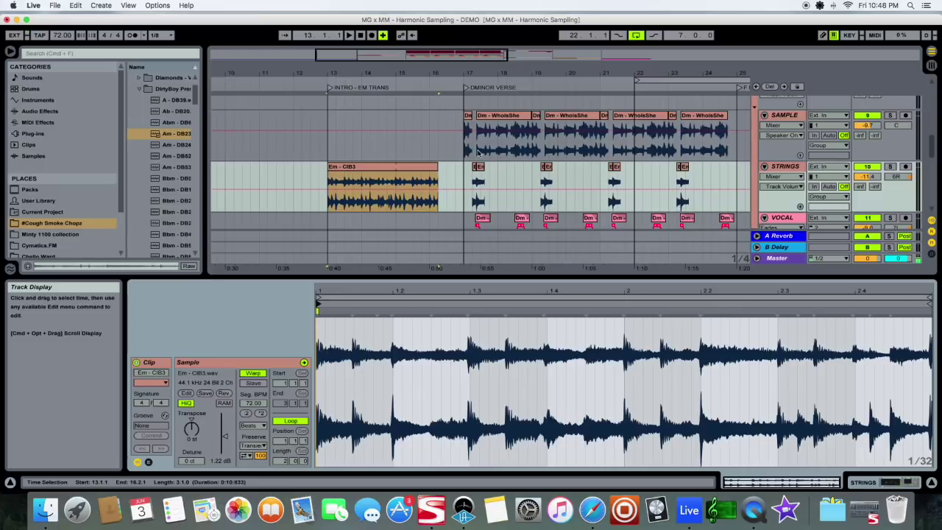
click(485, 171)
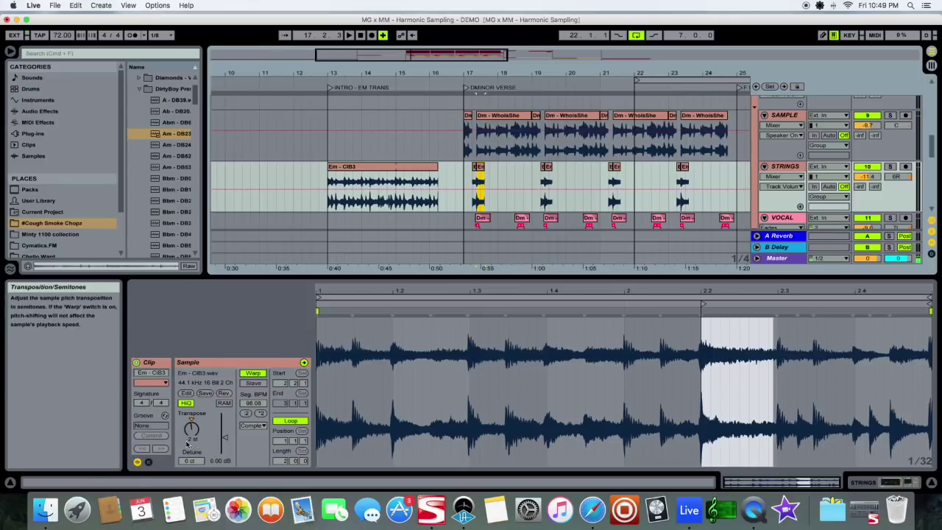
Step: Compare the sample settings of the Dm - WhoisShe, Em - CIB3 and Dm - WIL clips at the start of the D minor verse
drag(471, 56, 464, 103)
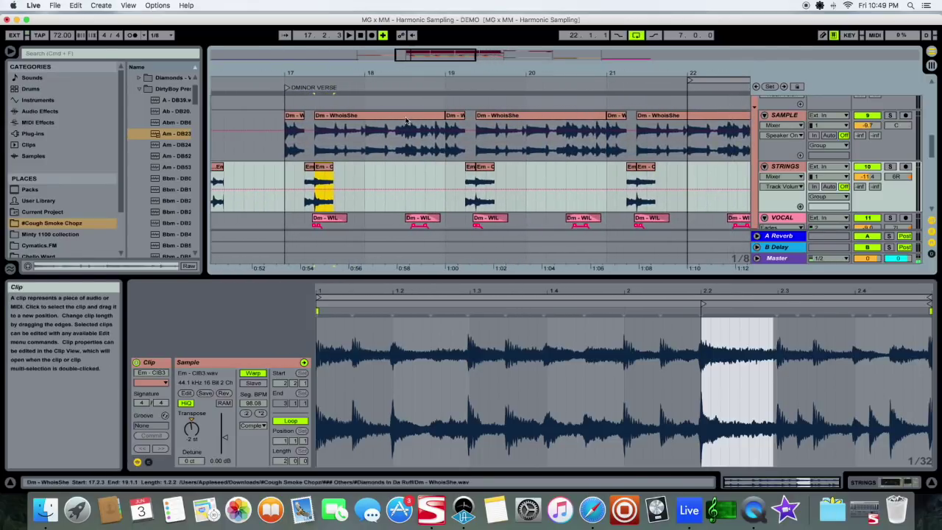
drag(315, 136, 445, 136)
scroll(446, 168, down, 2)
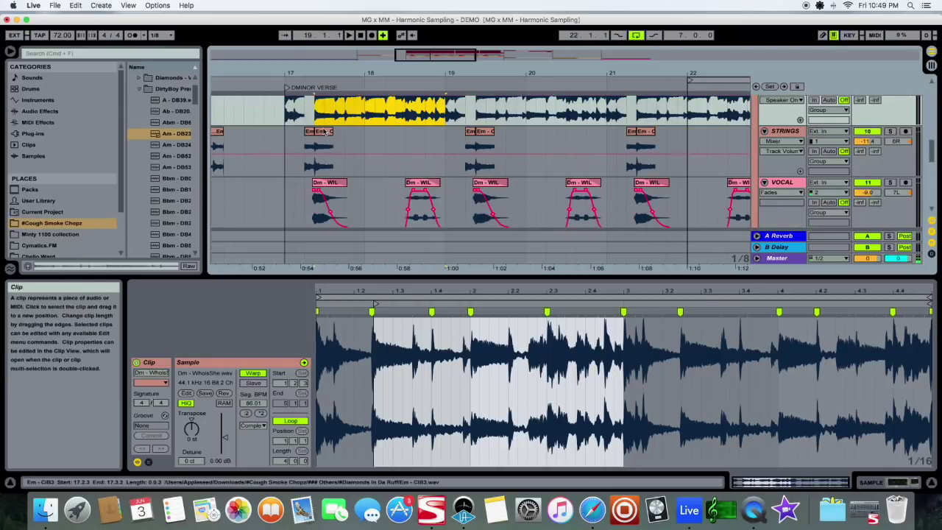
drag(315, 158, 335, 168)
scroll(334, 168, down, 2)
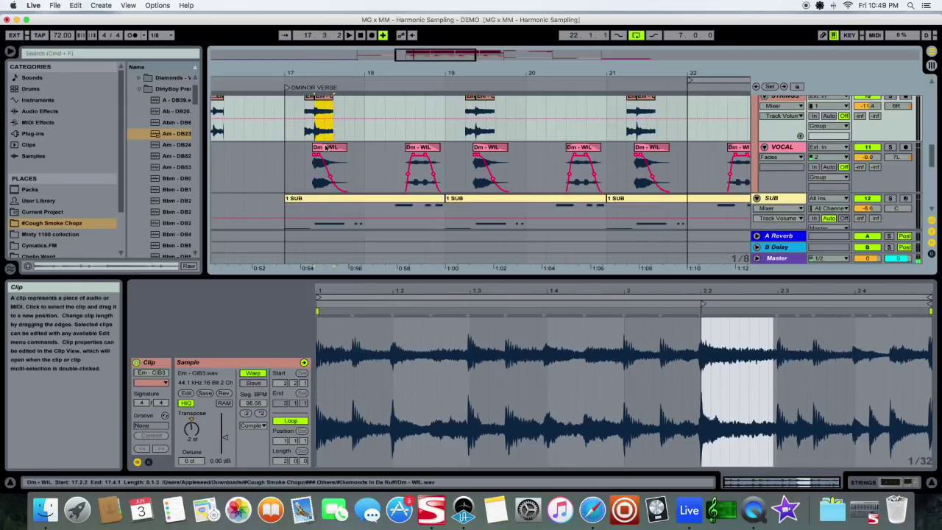
click(326, 147)
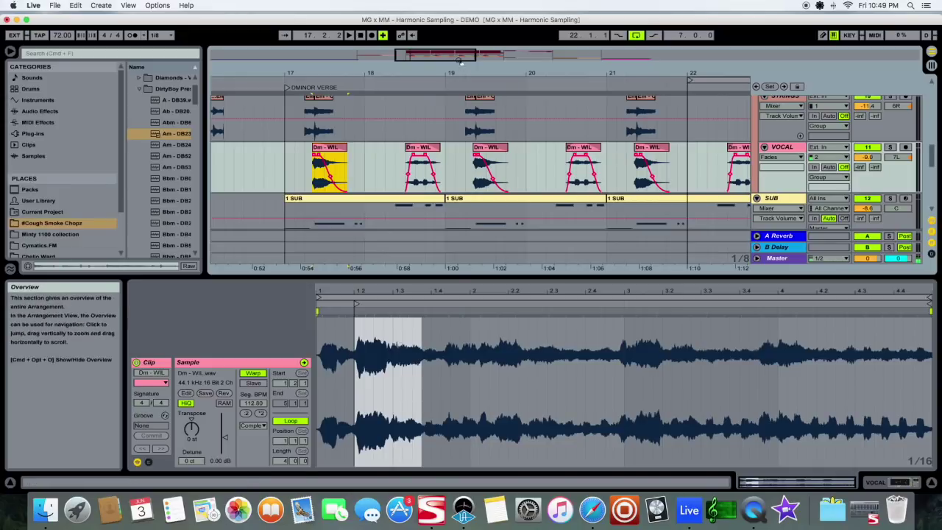
Step: Display the devices on the SUB track to check its scale effect and 808 instrument
drag(460, 62, 452, 66)
click(784, 198)
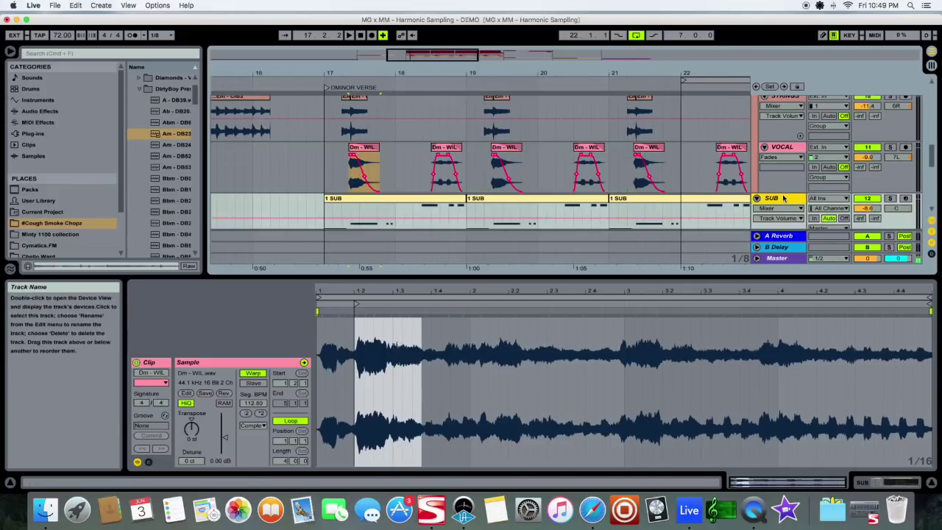
double_click(783, 198)
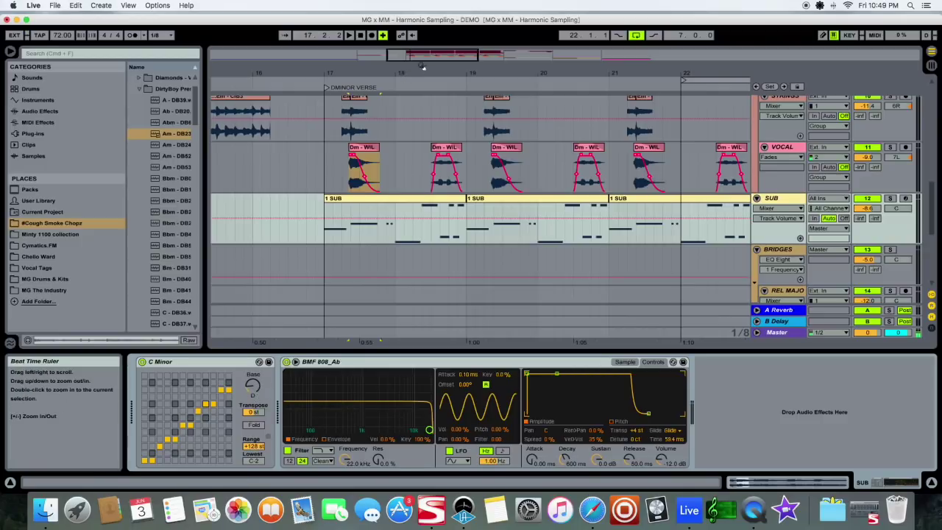
Step: Look over the key-labelled clips in the F major bridge, F major outro and D minor transition sections
drag(427, 56, 533, 81)
scroll(459, 195, down, 5)
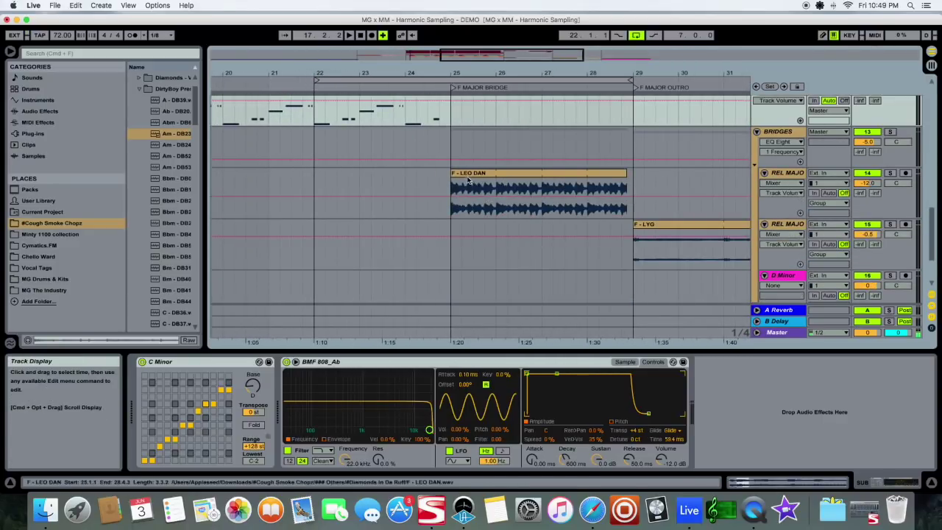
drag(508, 54, 581, 304)
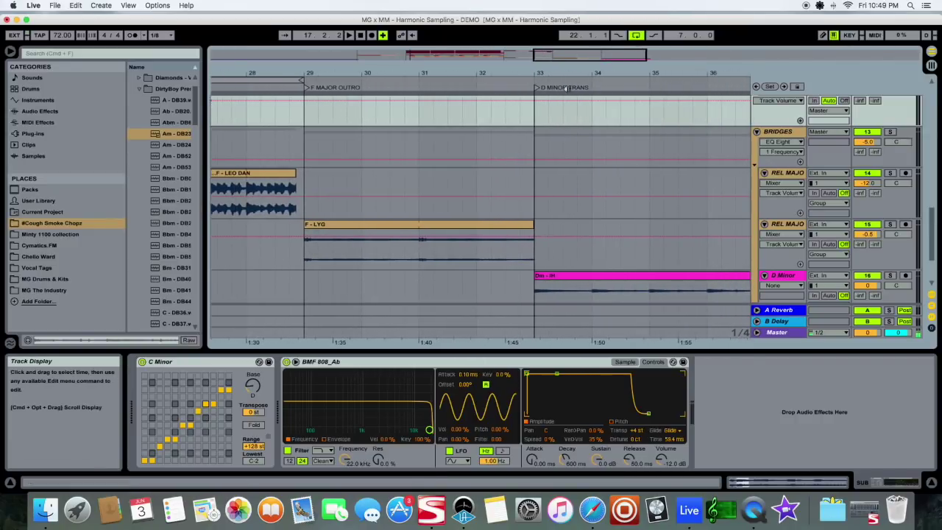
Step: Play the arrangement from the INTRO - EM TRANS locator at bar 13
drag(580, 54, 502, 39)
scroll(346, 193, up, 10)
scroll(349, 194, down, 2)
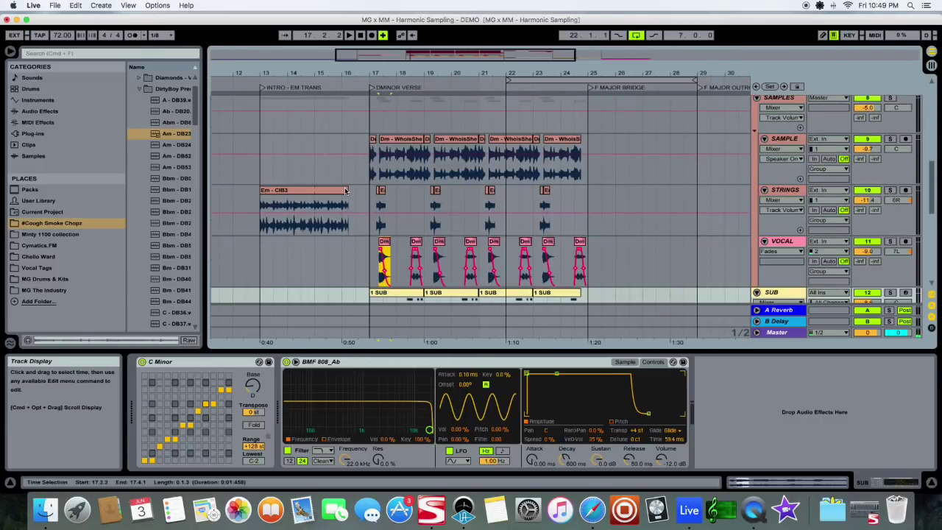
click(260, 261)
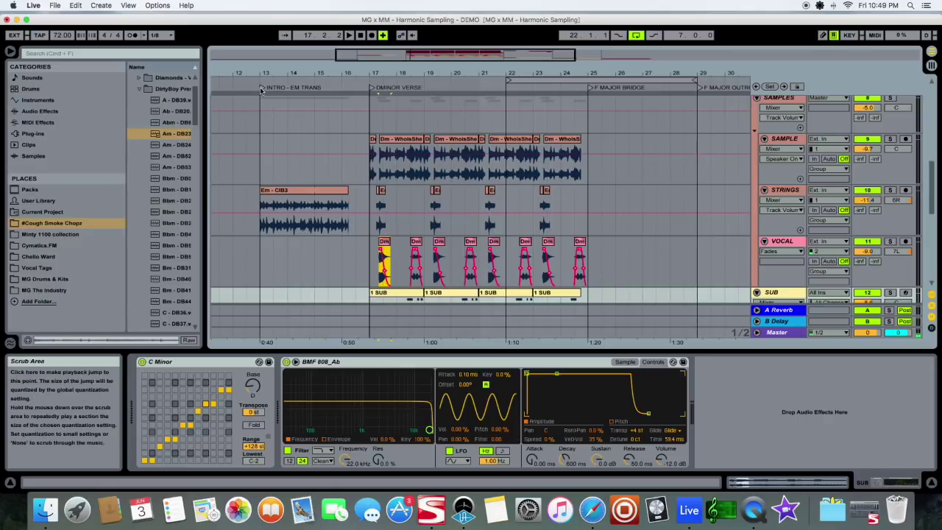
click(346, 36)
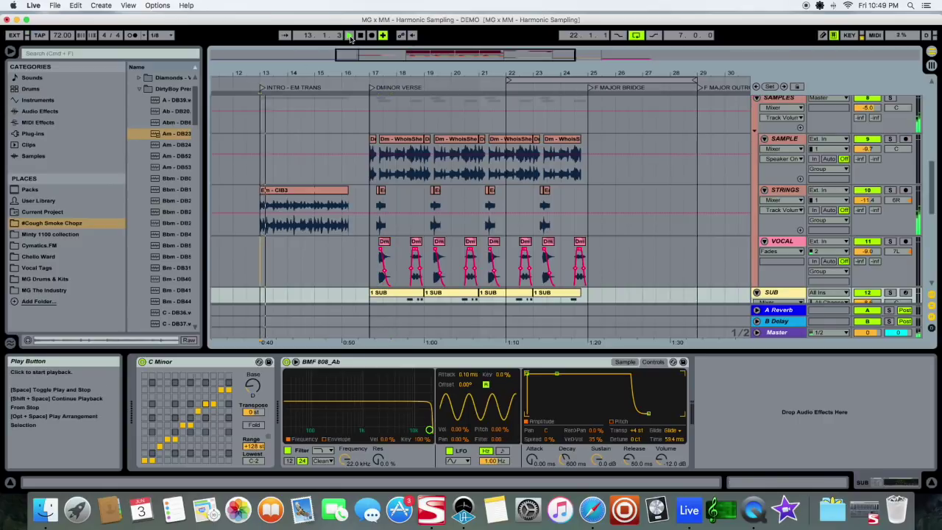
Step: Raise the SAMPLES group volume to -2.0 dB in the Session View mixer and return to the Arrangement View
click(932, 65)
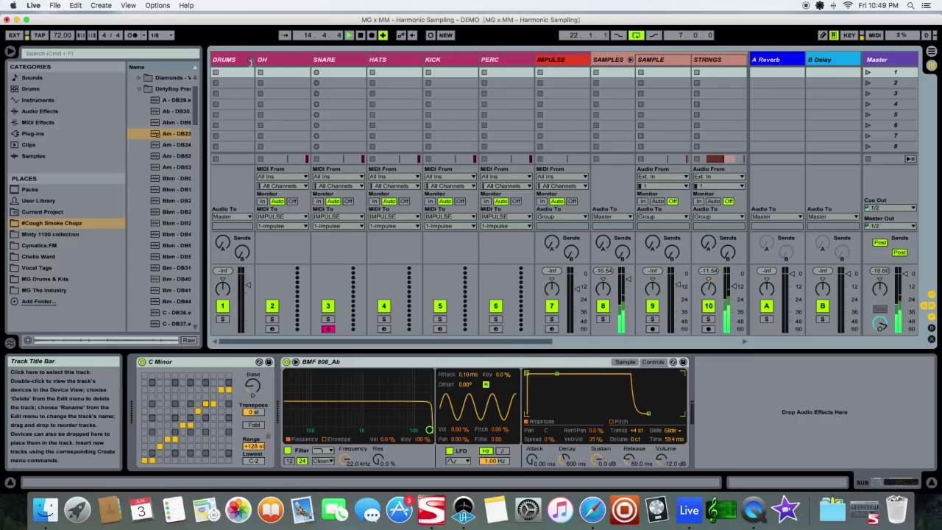
scroll(469, 226, right, 6)
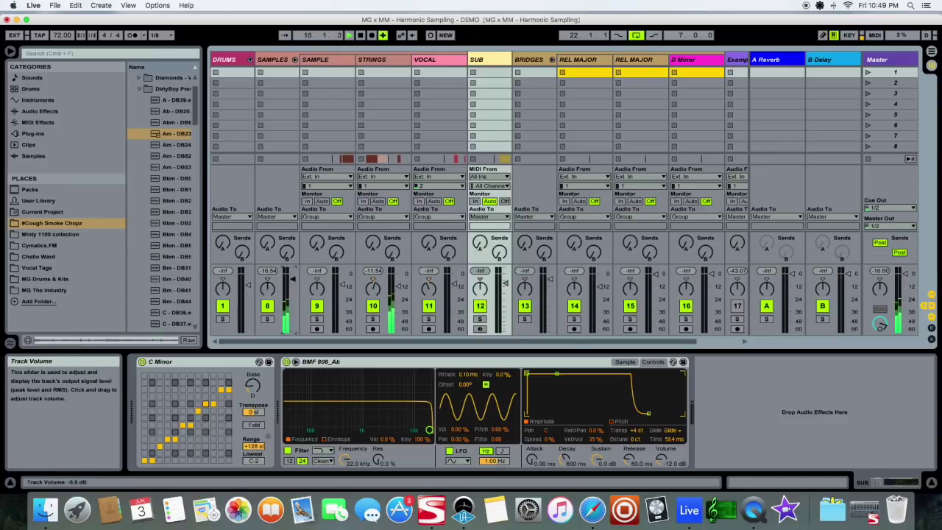
key(Tab)
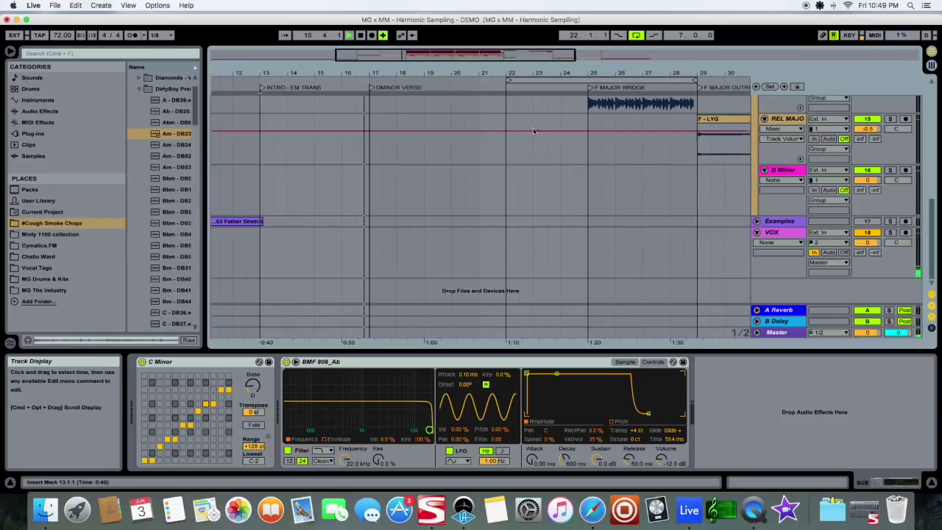
Step: Follow the playback of the drums, samples, strings, vocal and sub tracks through the D minor verse
scroll(435, 142, up, 10)
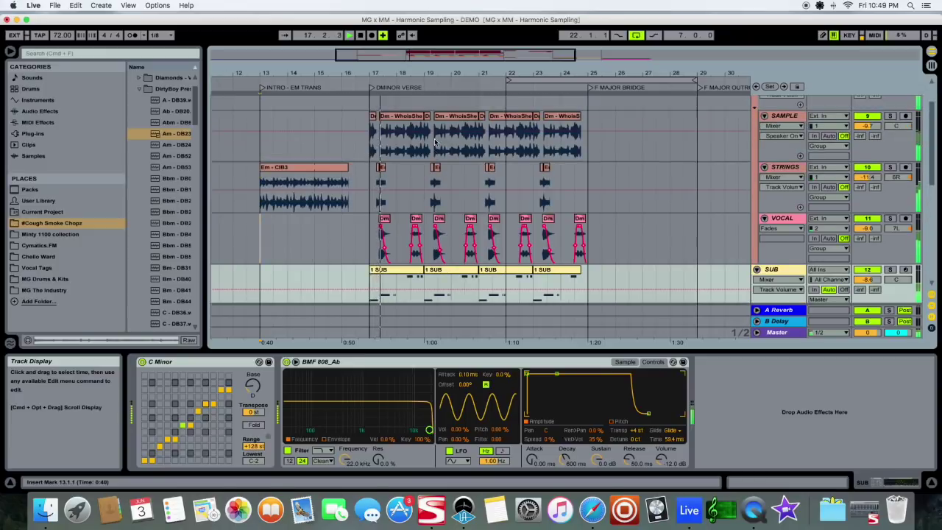
scroll(410, 174, down, 2)
scroll(410, 174, up, 2)
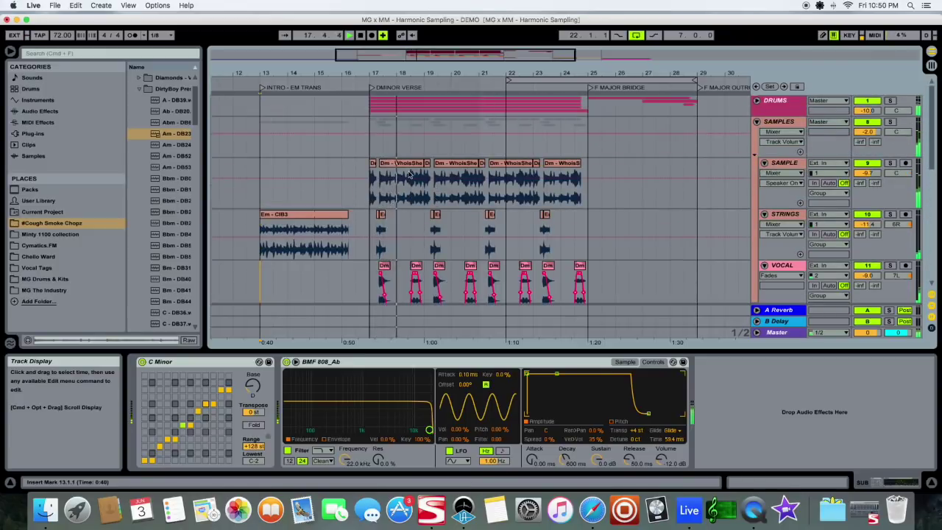
drag(420, 56, 442, 69)
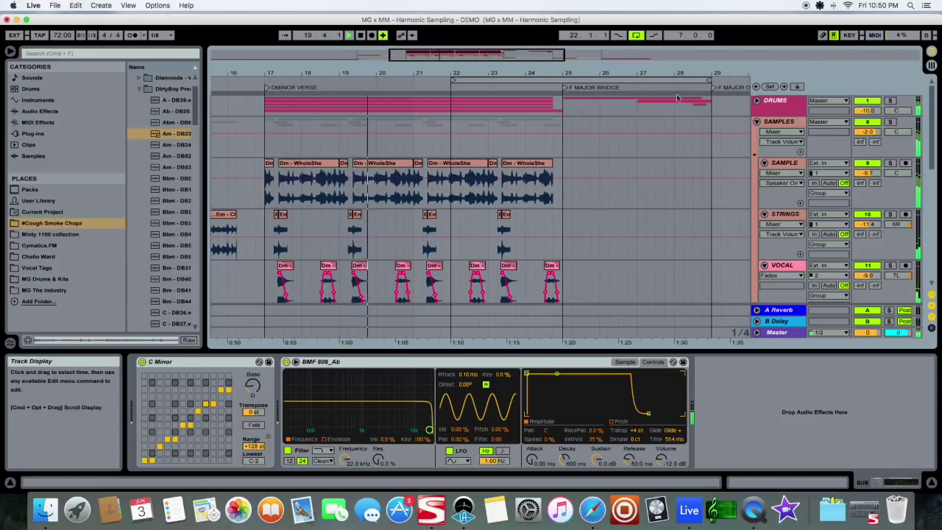
drag(517, 56, 546, 41)
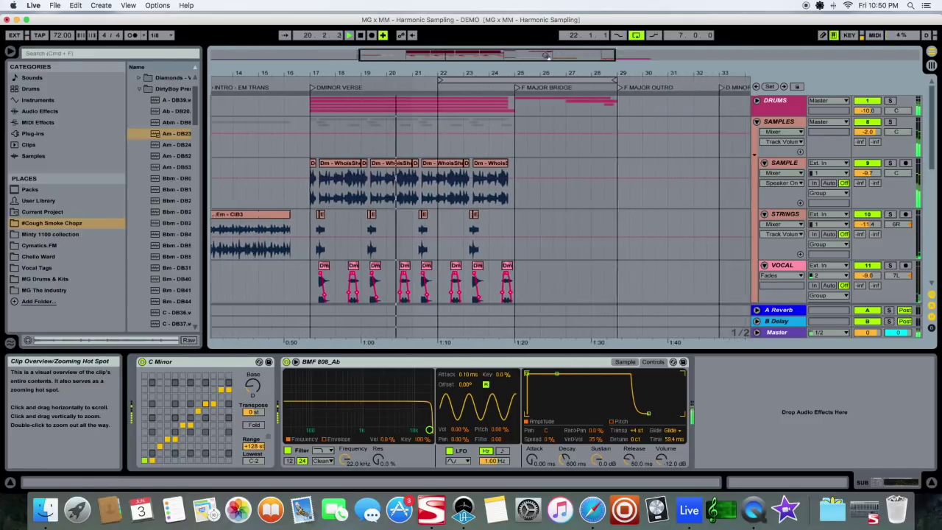
scroll(546, 154, down, 5)
scroll(545, 155, down, 1)
scroll(545, 154, up, 3)
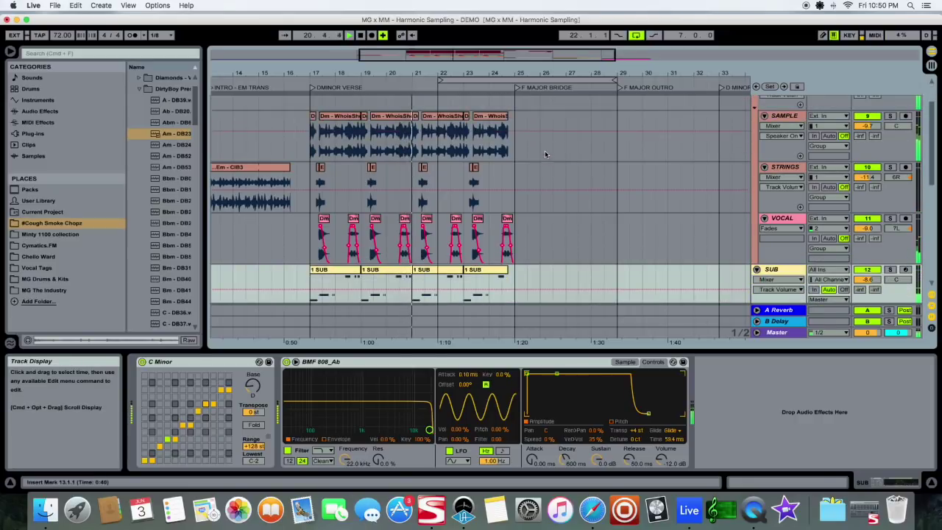
Step: Set the loop to start at 21.3.1 with a length of 3.2.0, and stop playback
drag(484, 56, 454, 79)
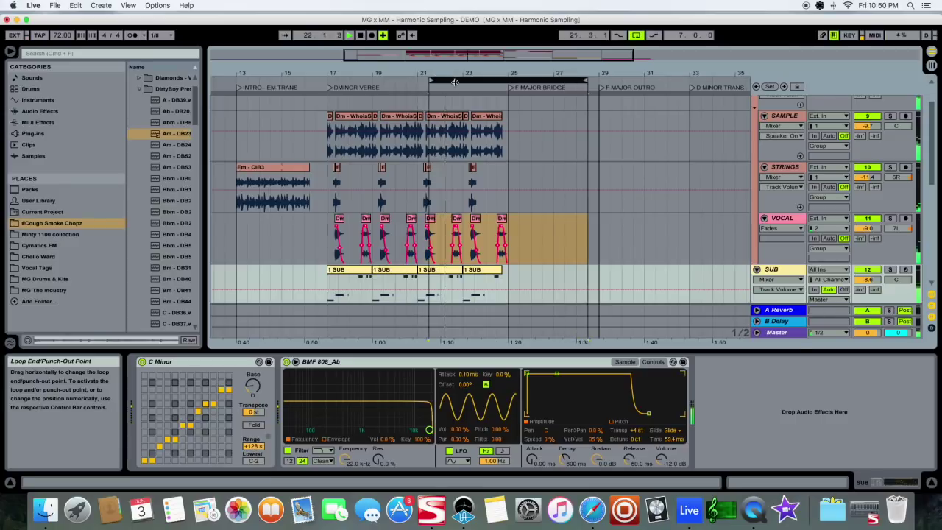
drag(586, 86, 506, 81)
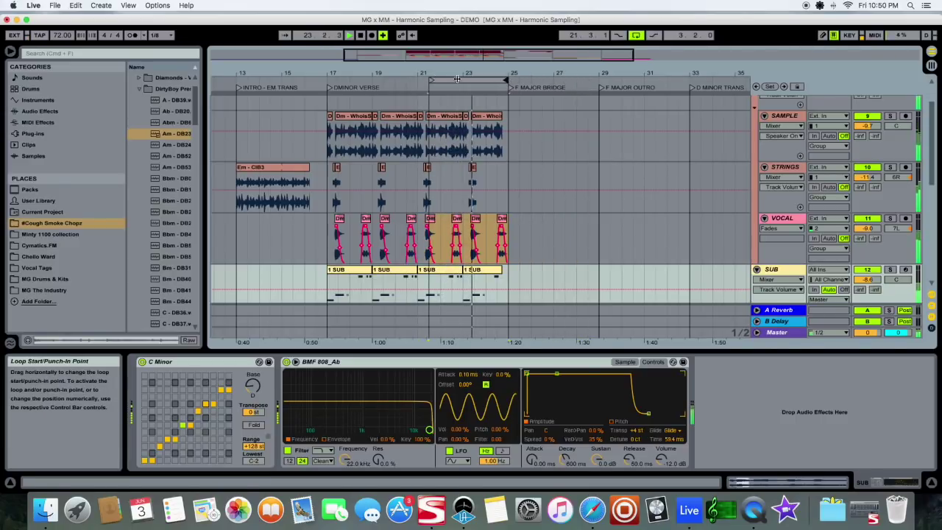
click(360, 36)
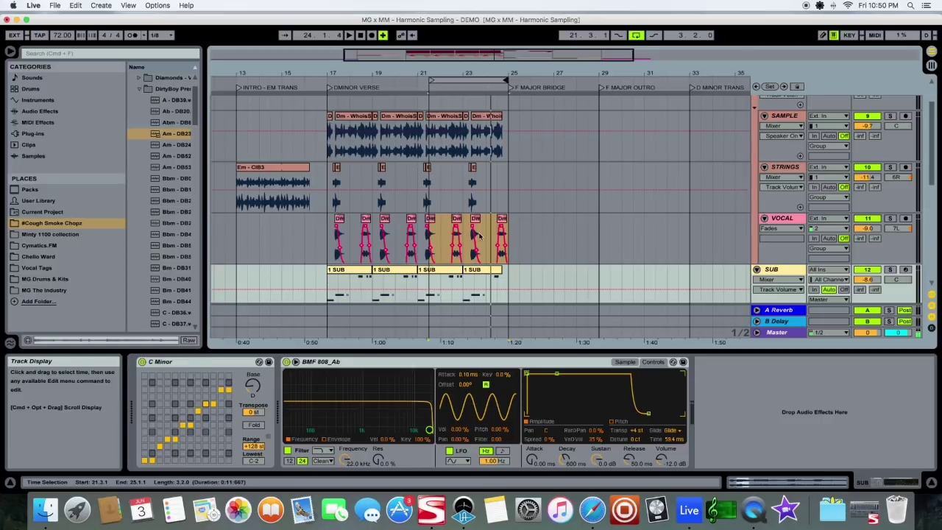
drag(479, 74, 512, 136)
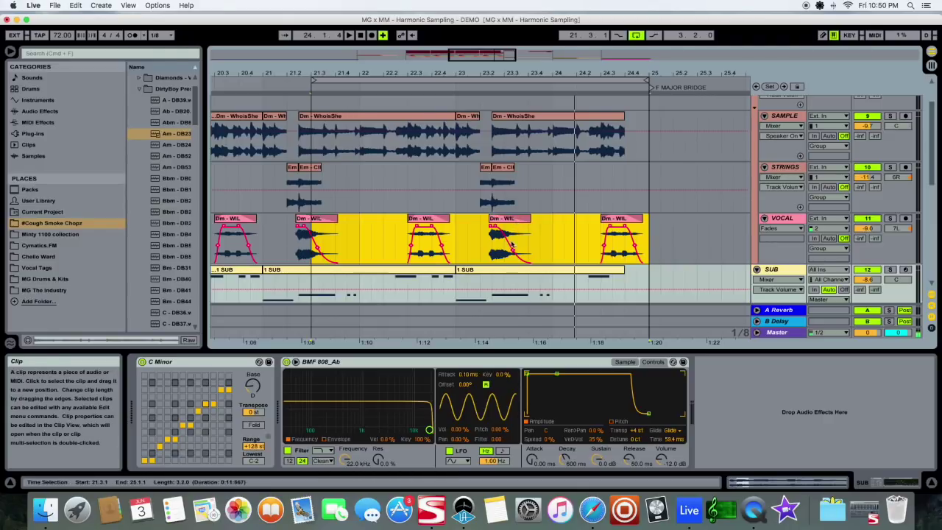
drag(400, 73, 400, 50)
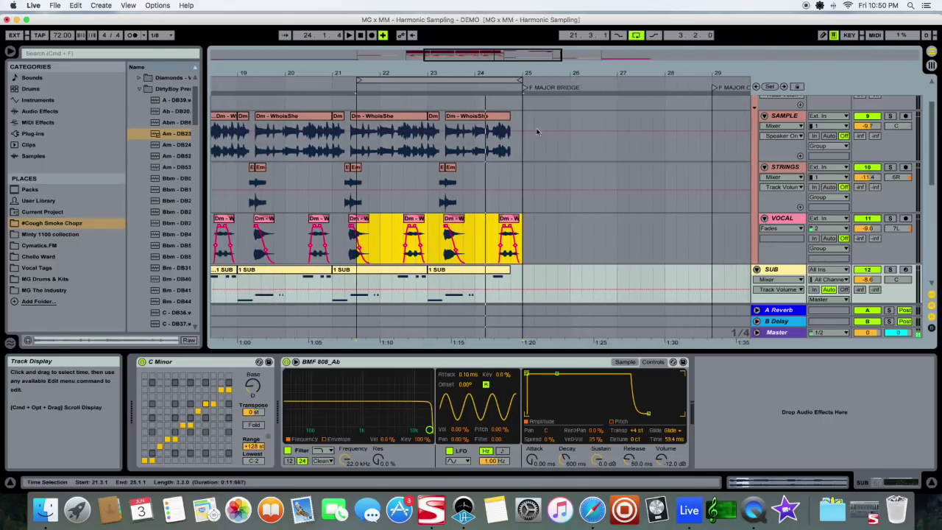
Step: Set the loop to start at 23.1.1 with a length of 6.0.0, and play it through the F MAJOR BRIDGE section
drag(538, 53, 538, 43)
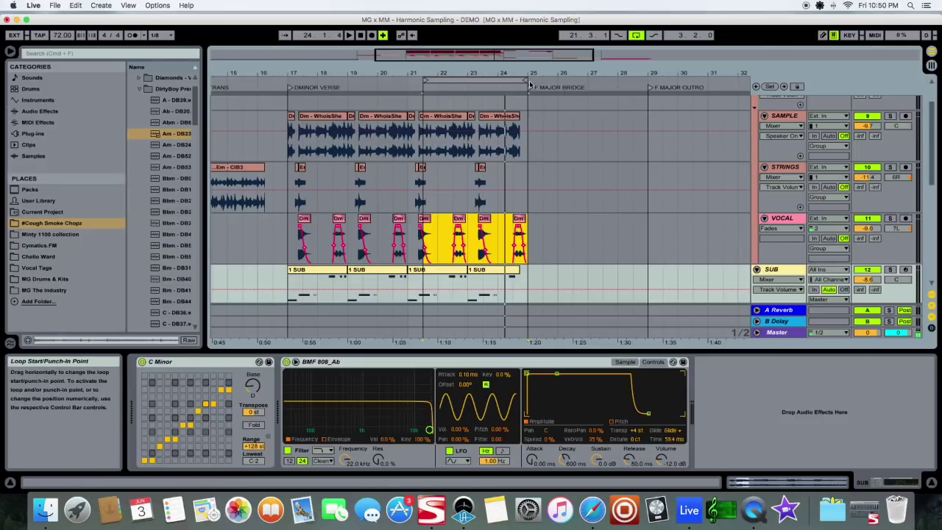
drag(526, 82, 647, 85)
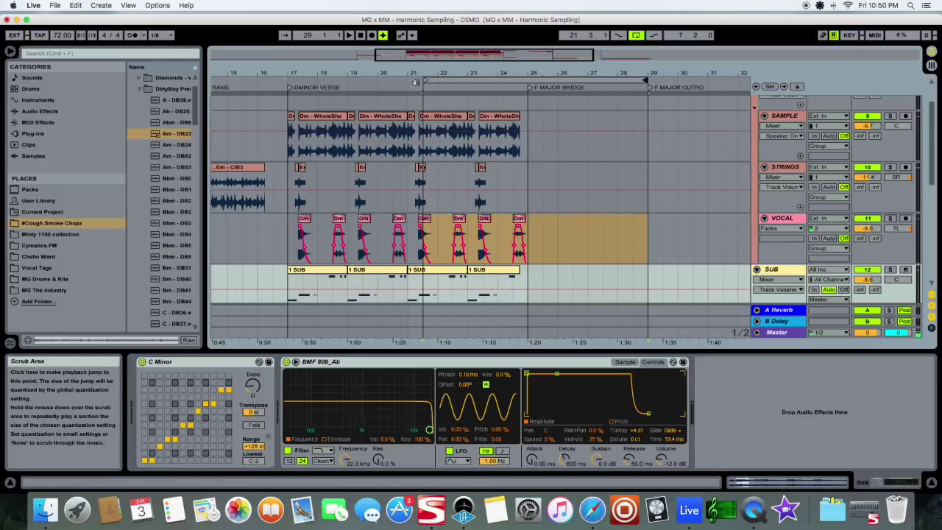
drag(423, 83, 471, 89)
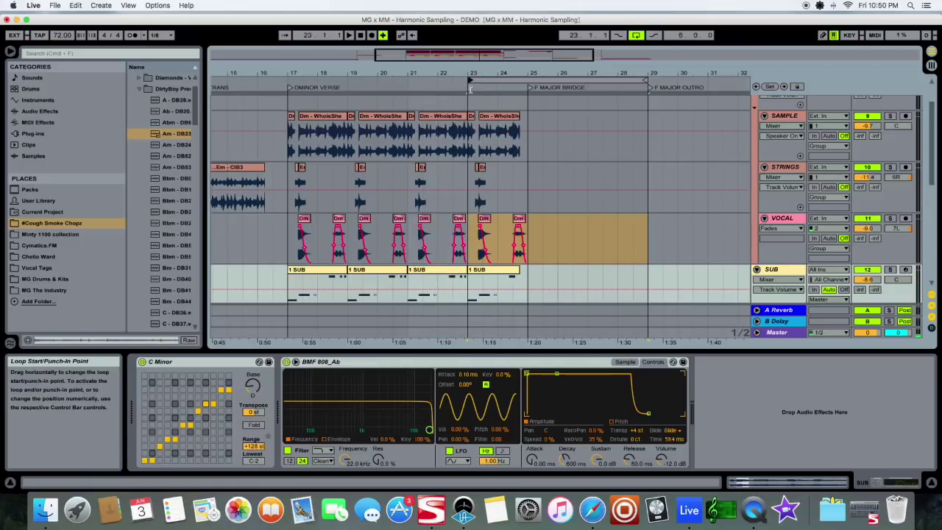
click(349, 34)
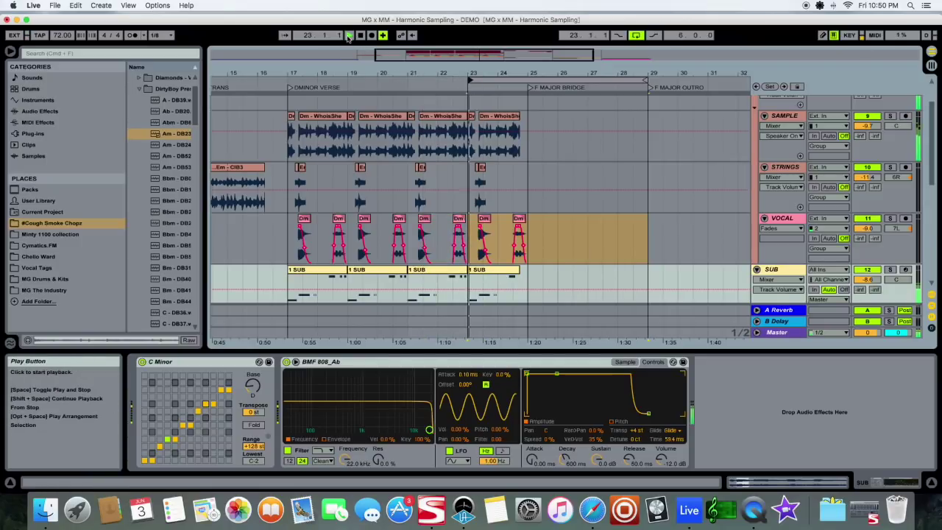
Step: Follow the bridge playback across the F - LEO DAN sample and the drum tracks, and stop playback
scroll(580, 133, down, 8)
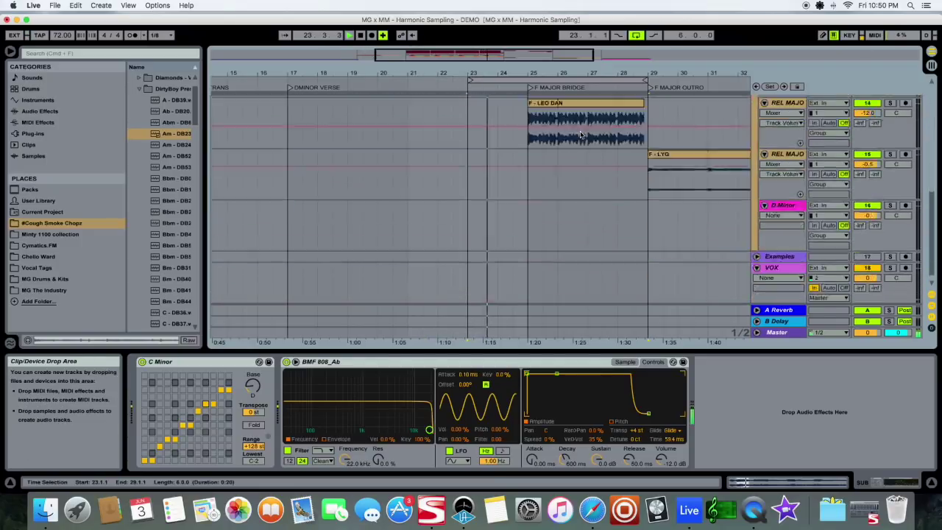
scroll(580, 133, up, 4)
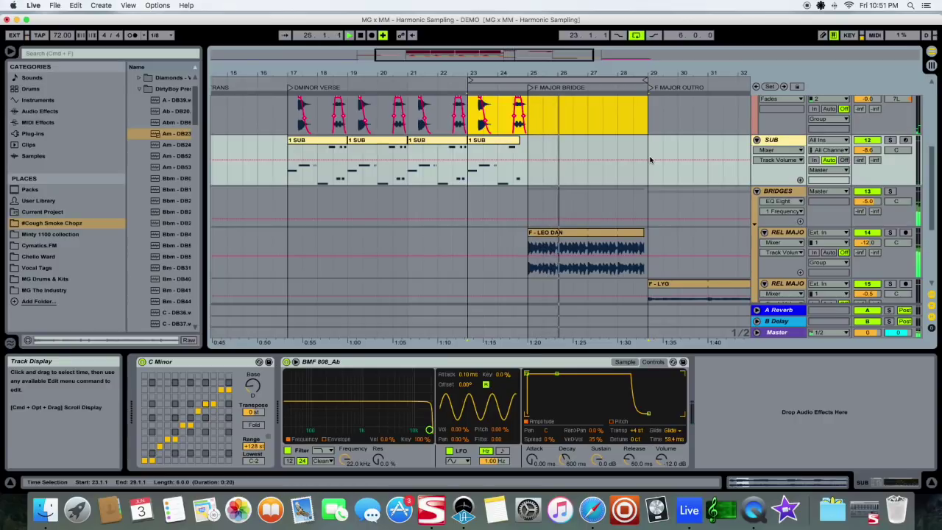
scroll(650, 159, up, 5)
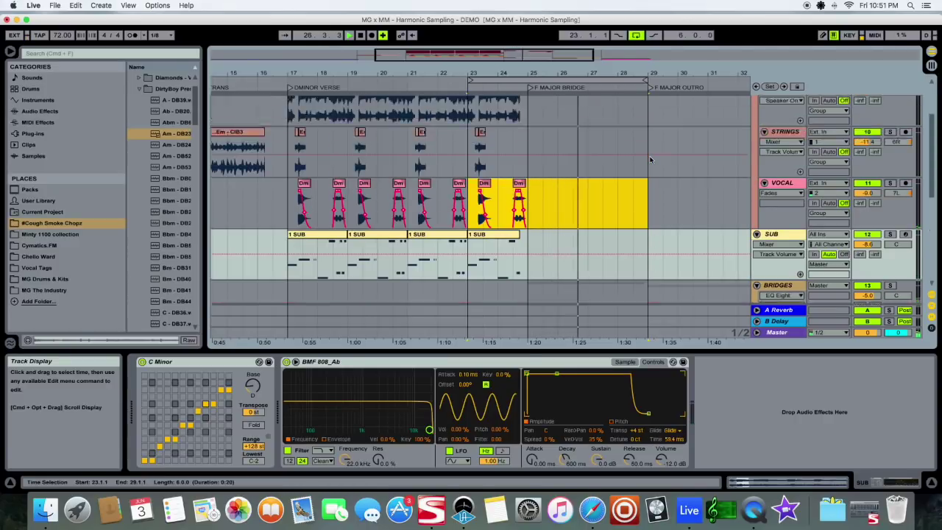
click(757, 101)
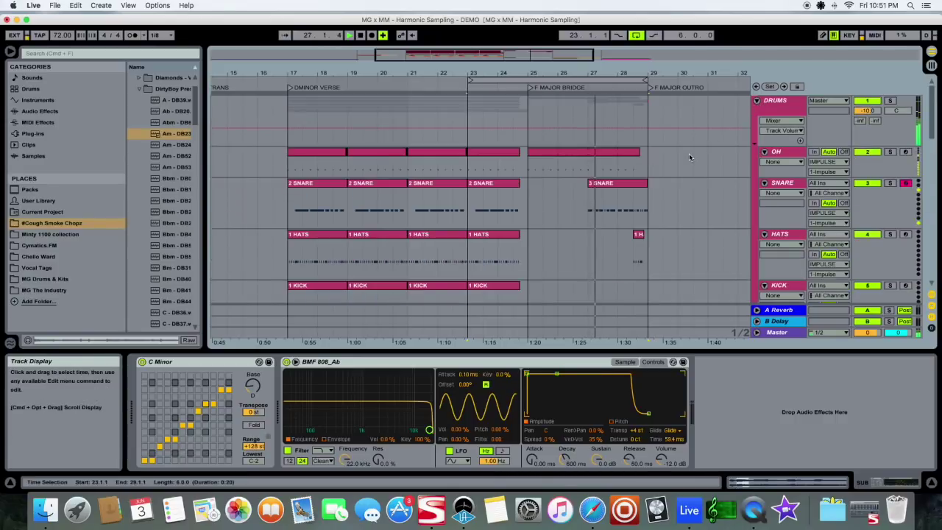
scroll(689, 155, down, 4)
scroll(688, 158, up, 3)
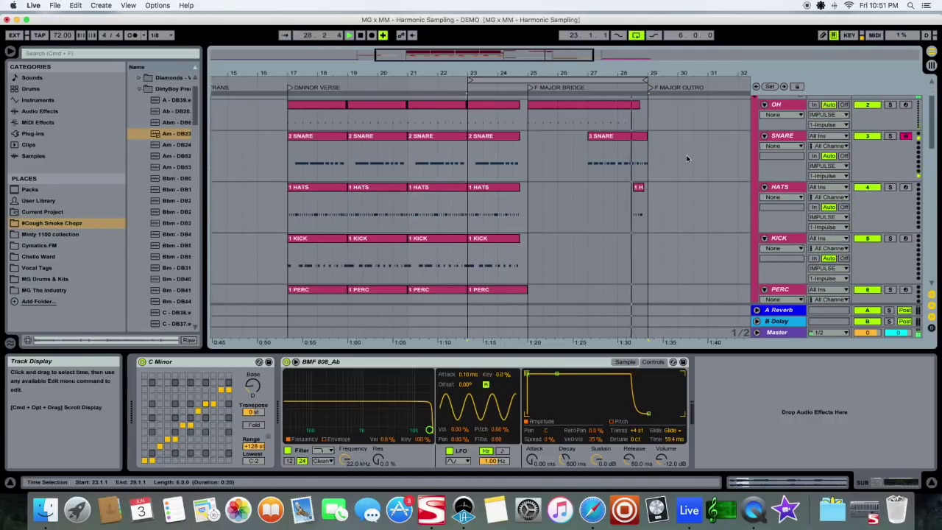
scroll(687, 158, down, 8)
scroll(688, 158, up, 2)
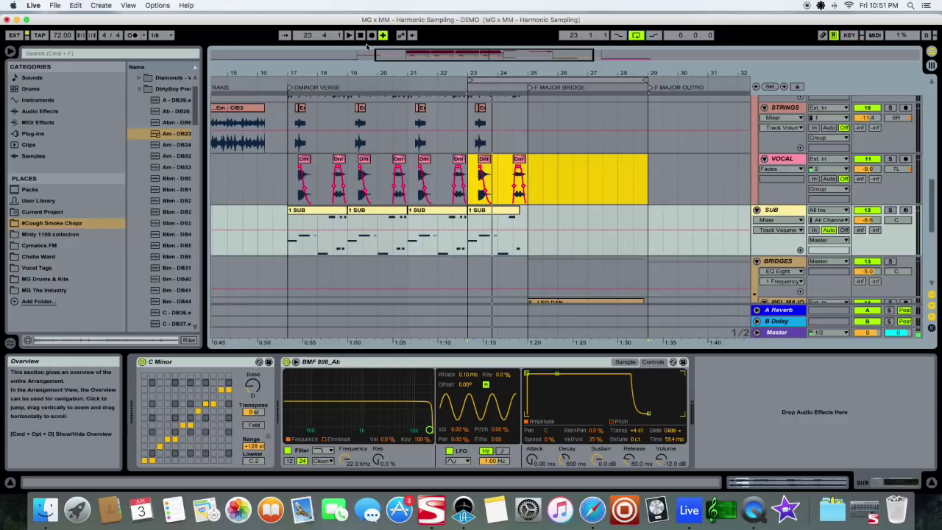
Step: Select the Em - CIB3 intro clip on the STRINGS track and view it alongside the SAMPLE track
mouse_move(504, 55)
mouse_down()
mouse_move(504, 36)
mouse_move(503, 63)
mouse_up()
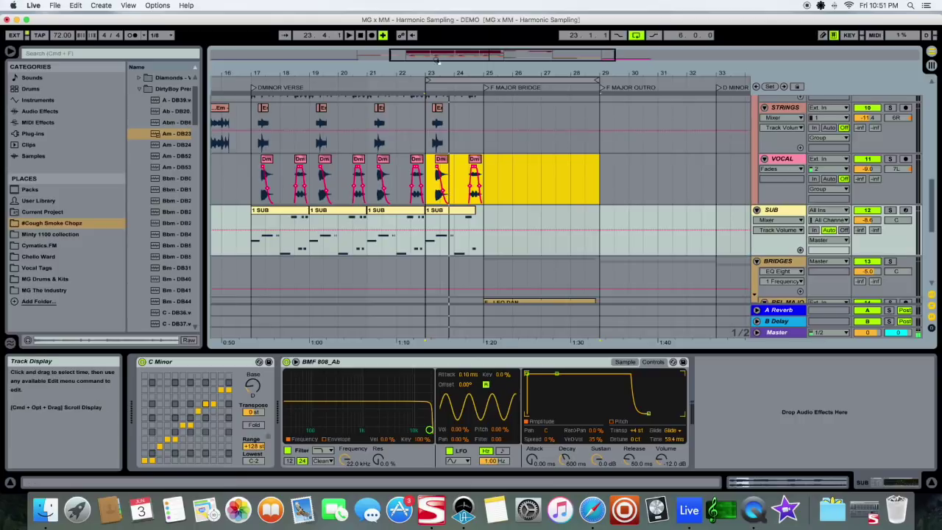
drag(504, 54, 458, 53)
click(298, 110)
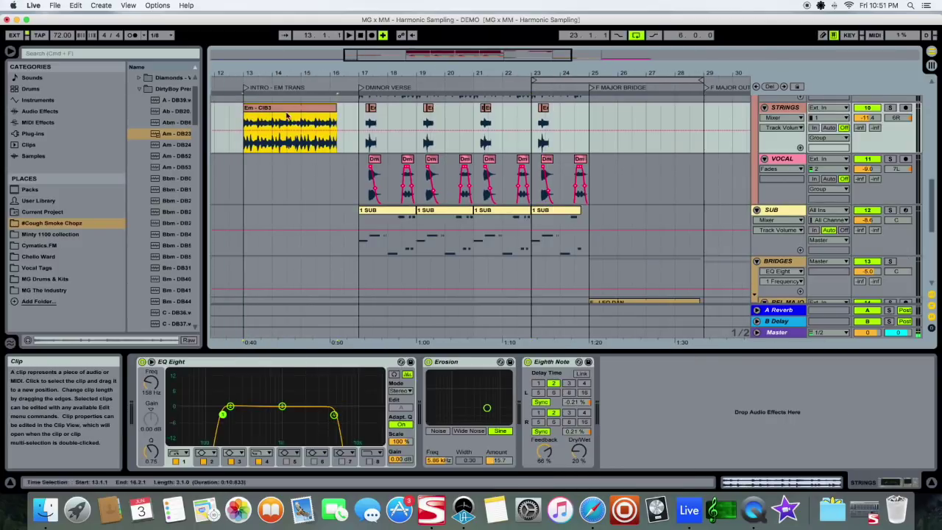
scroll(298, 125, up, 4)
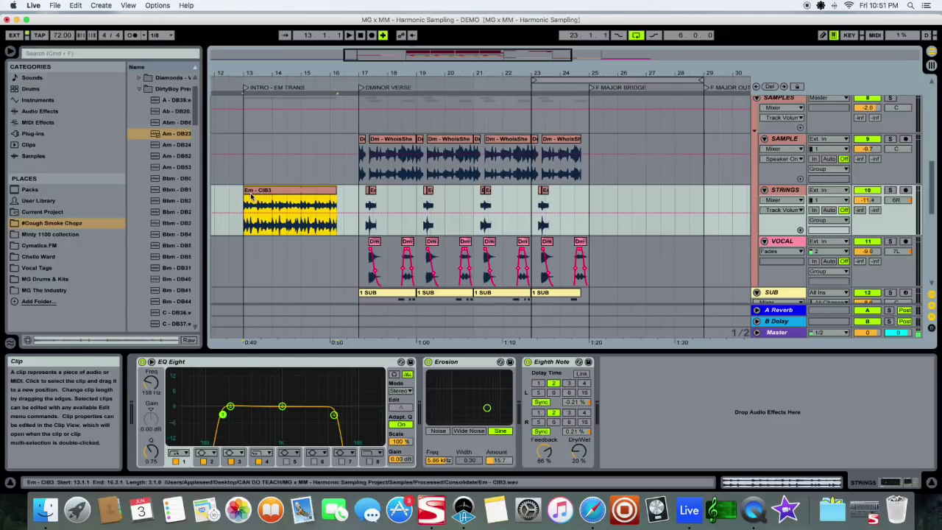
Step: Set the loop to start at 25.1.1 with a length of 12.0.0, and play from the F major bridge
drag(440, 55, 523, 38)
scroll(428, 172, down, 5)
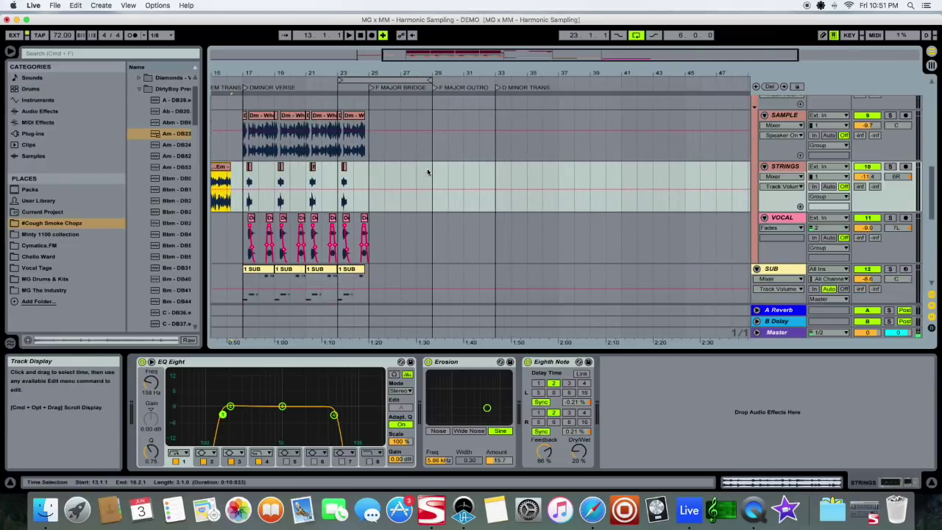
scroll(429, 173, up, 2)
scroll(428, 173, down, 3)
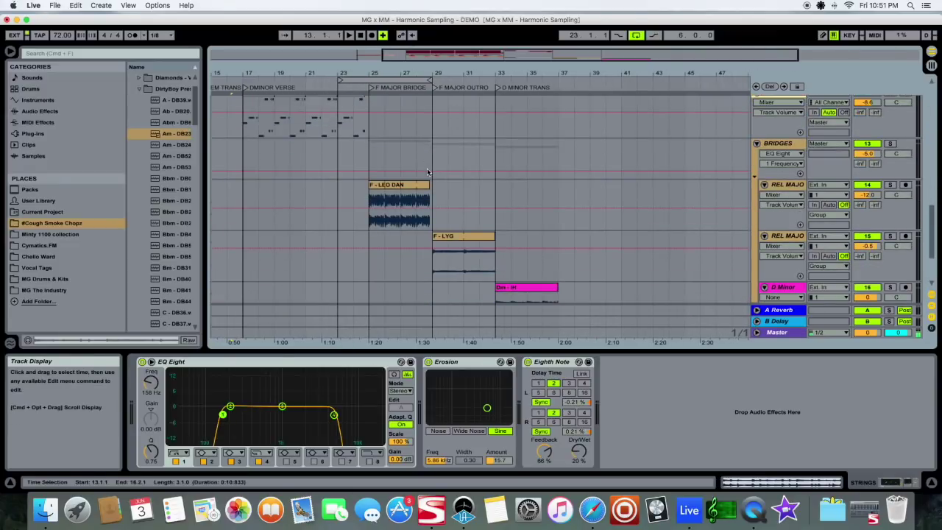
drag(390, 80, 558, 79)
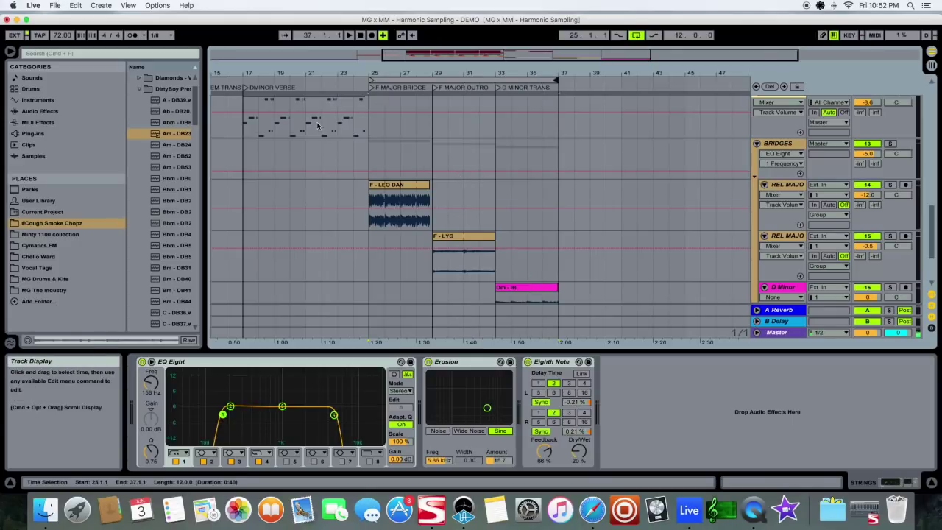
click(349, 35)
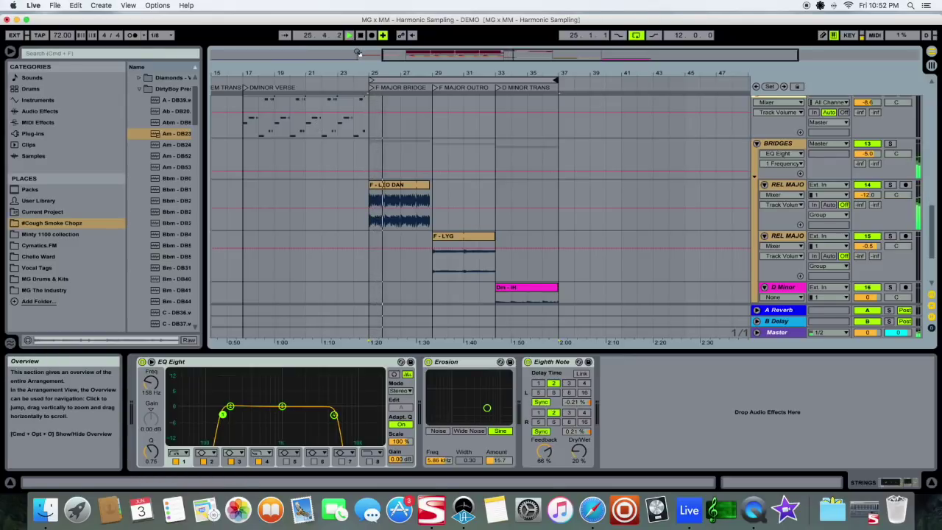
Step: Follow the playback of the drum tracks and the F - LEO DAN and F - LYG samples from bridge into outro
scroll(464, 153, up, 5)
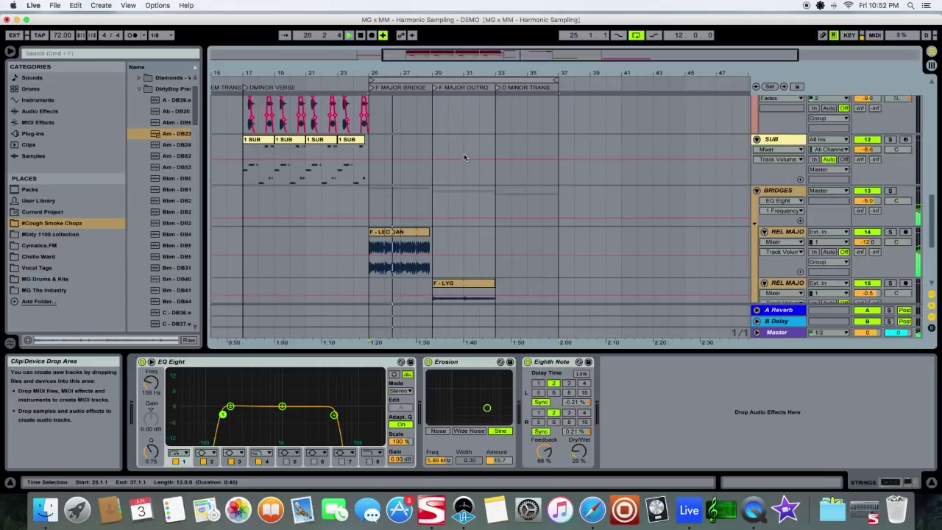
click(464, 157)
scroll(463, 157, up, 8)
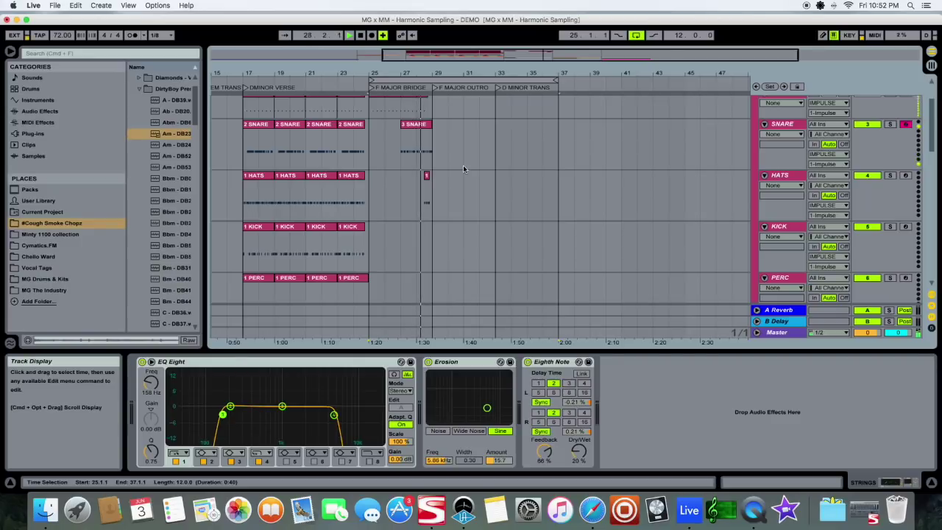
scroll(463, 165, down, 12)
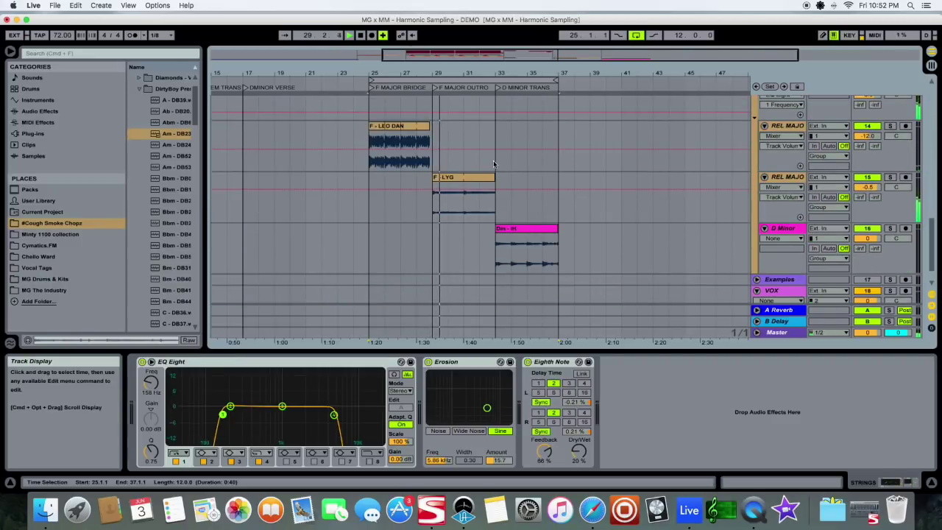
Step: Raise the BRIDGES group volume to -1.0 dB in the Session View mixer and return to the Arrangement View
click(932, 66)
drag(508, 341, 733, 336)
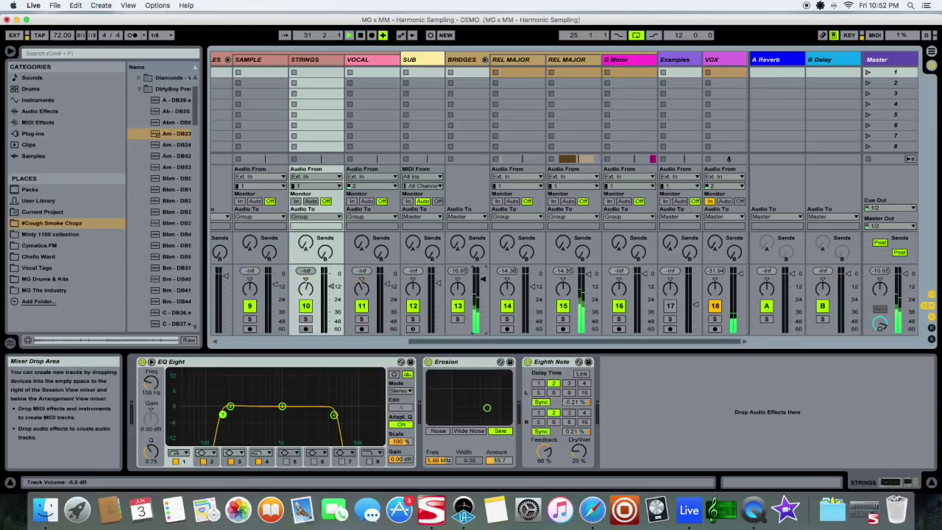
key(Tab)
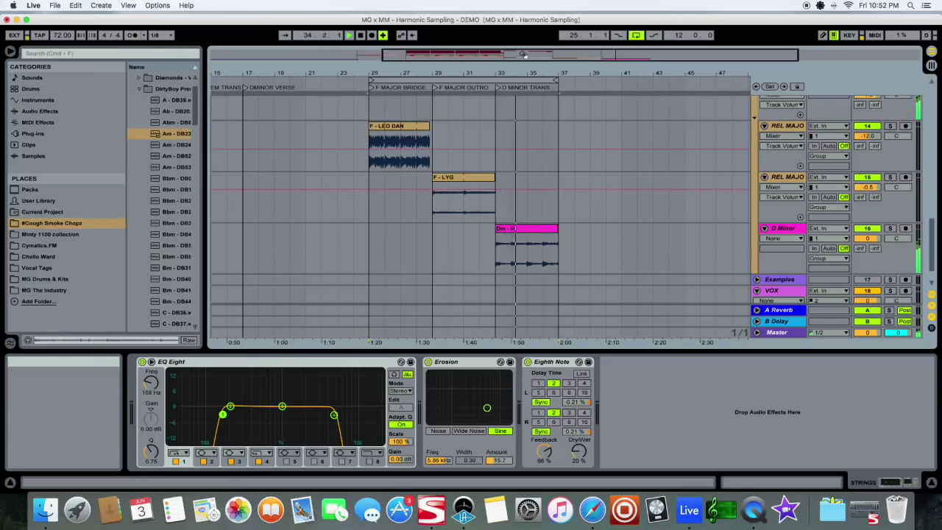
Step: Extend the loop back to the INTRO - EM TRANS locator at 13.1.1, giving it a length of 24.0.0
drag(522, 54, 443, 54)
scroll(366, 191, up, 1)
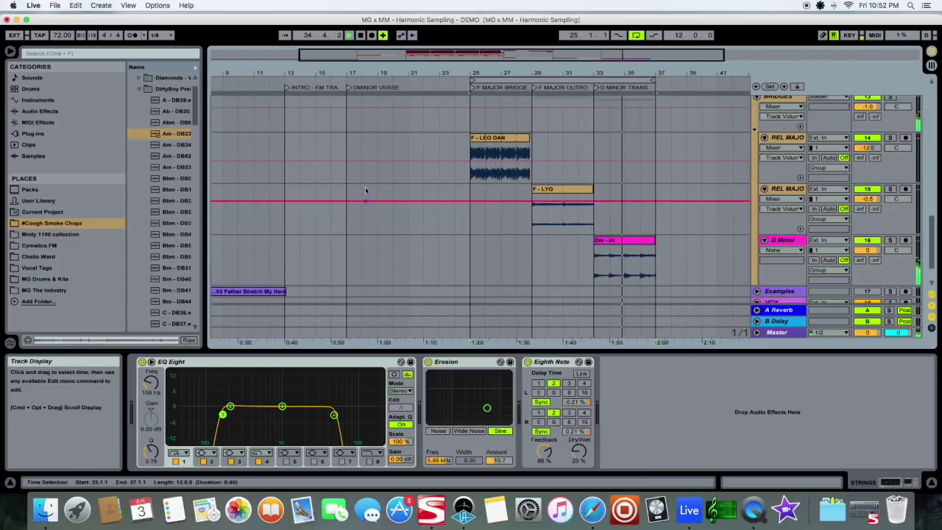
scroll(366, 191, up, 5)
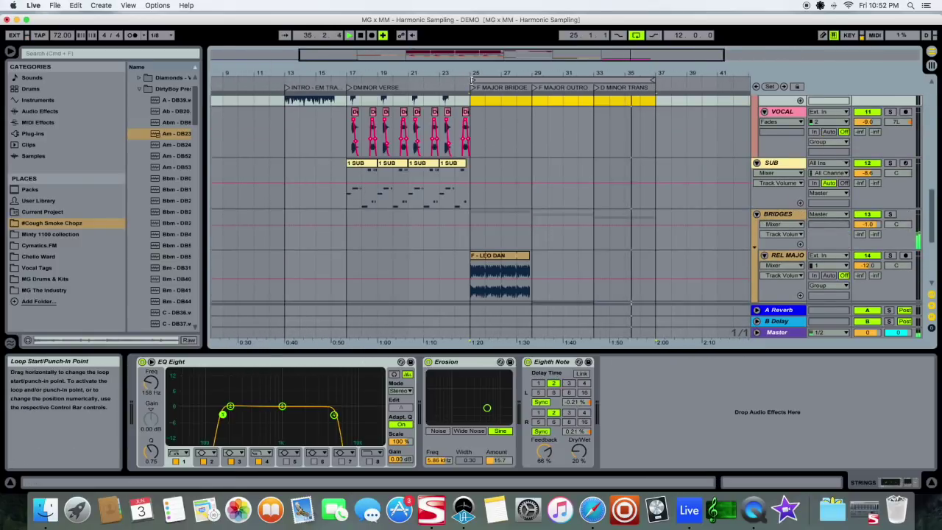
mouse_move(473, 80)
mouse_down()
mouse_move(289, 88)
mouse_move(295, 97)
mouse_up()
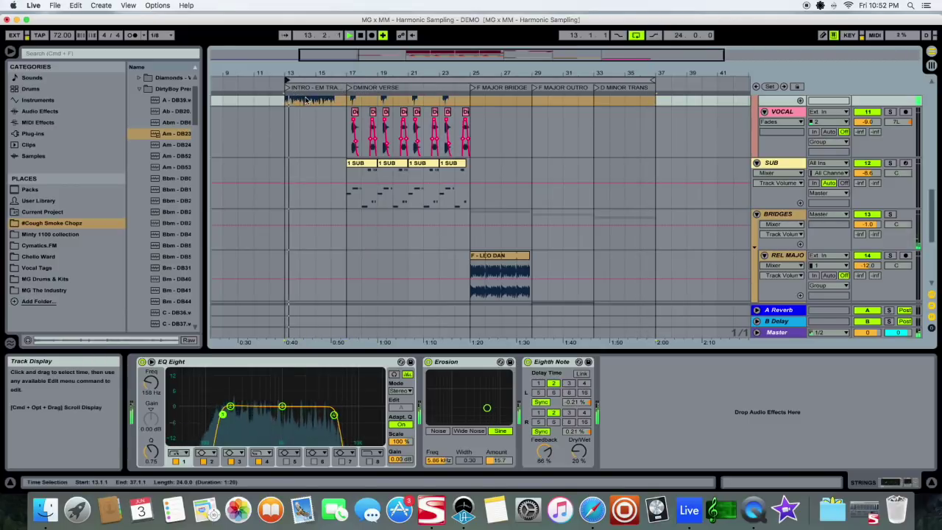